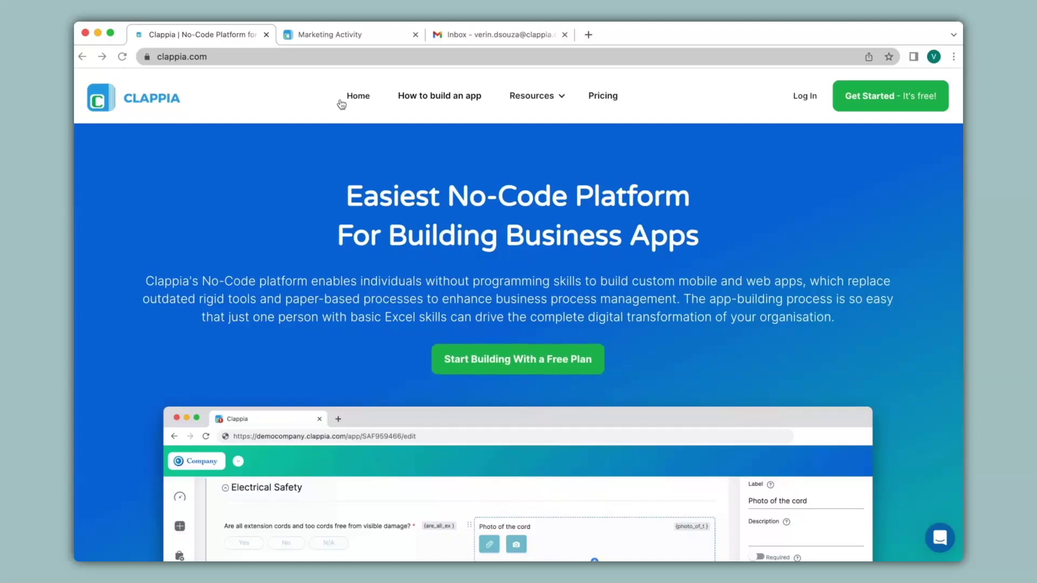
# Open the Marketing Activity app's Configuration step and its Status settings, showing only SUBMITTED
pyautogui.click(336, 41)
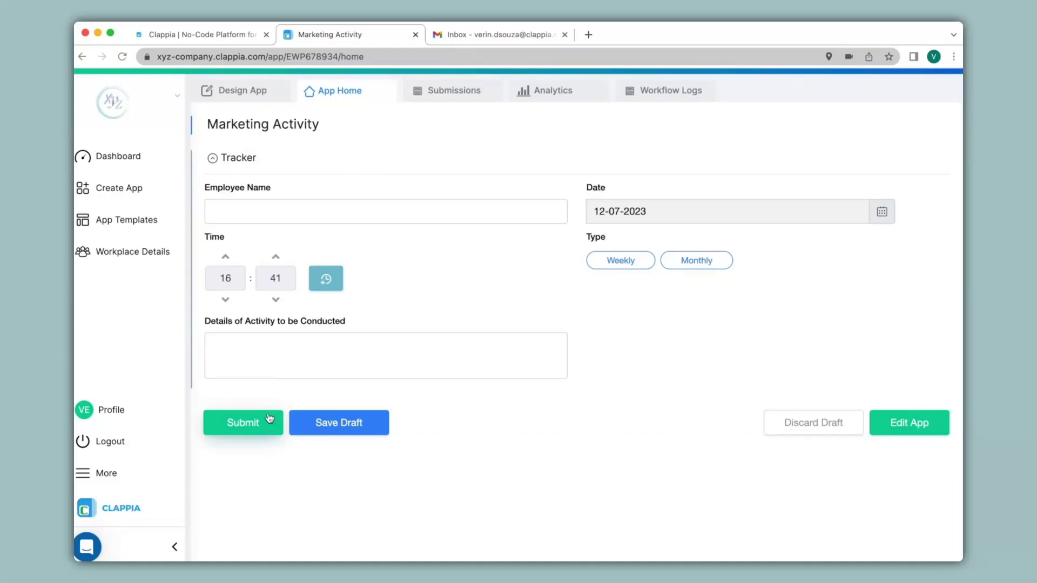
pyautogui.click(242, 92)
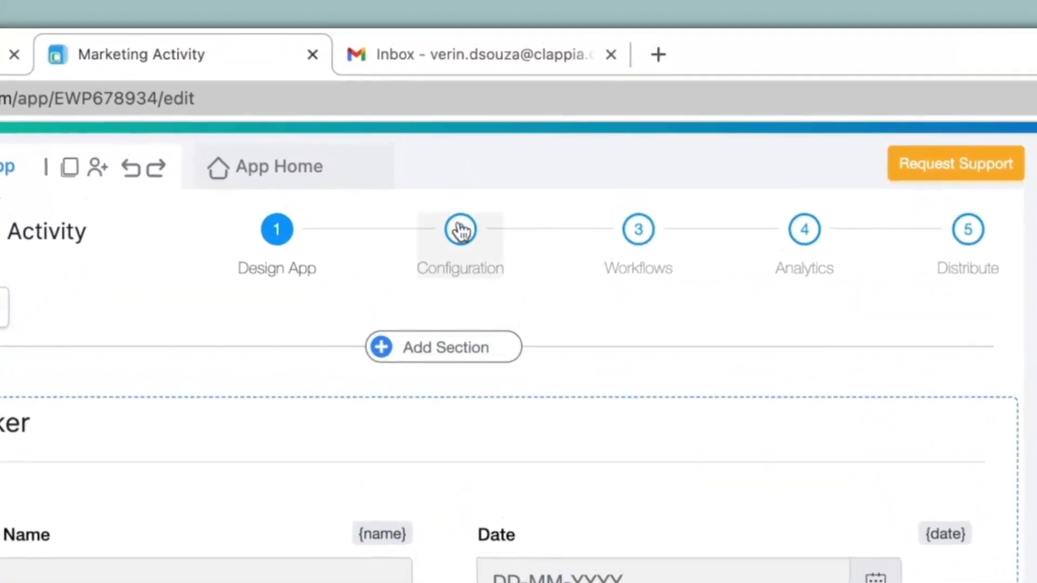
pyautogui.click(489, 122)
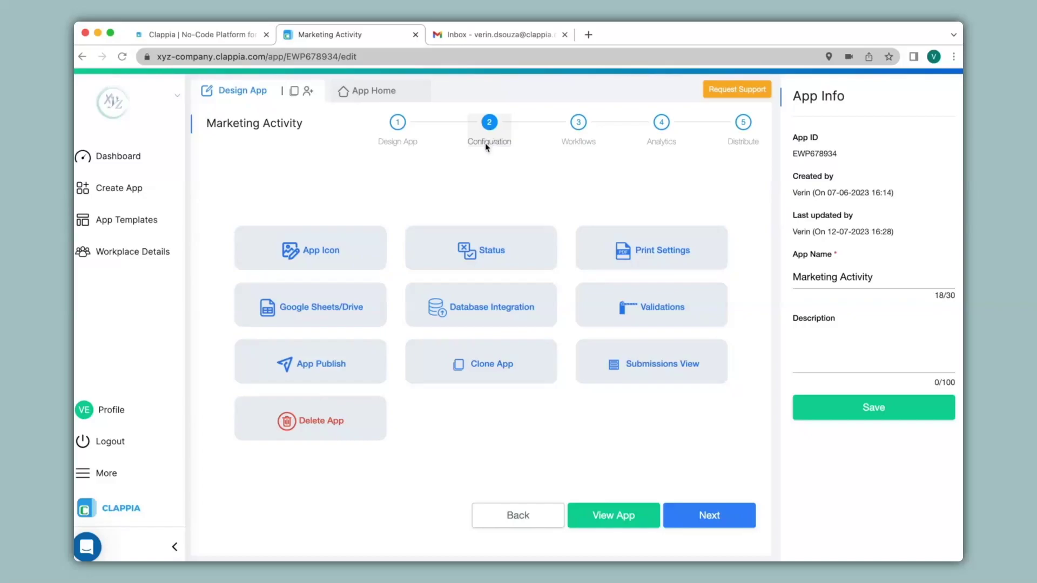
pyautogui.click(484, 260)
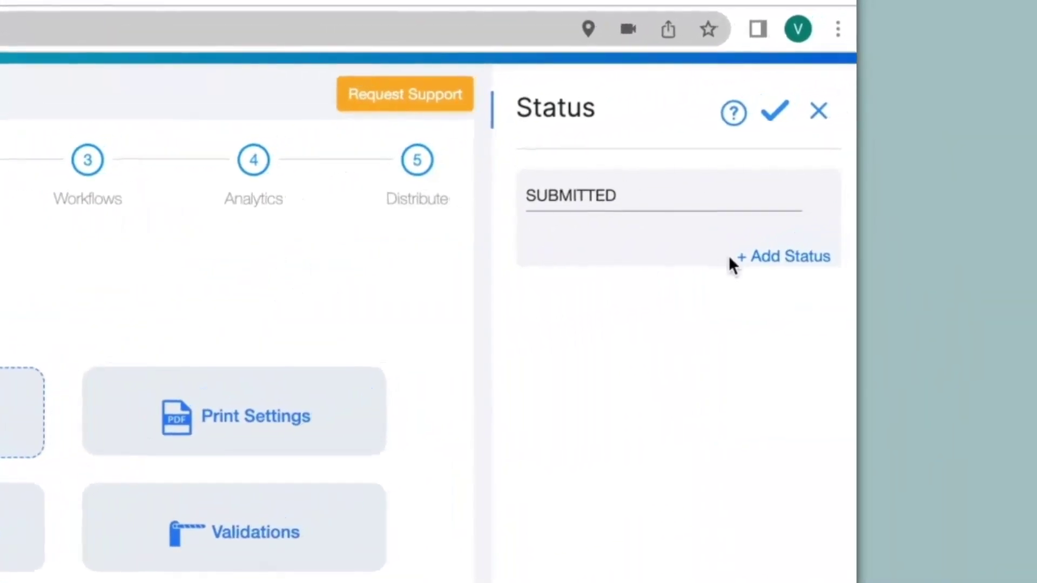
# Add 'Approved' and 'Rejected' statuses after SUBMITTED, save them, and go to Workflows
pyautogui.click(783, 258)
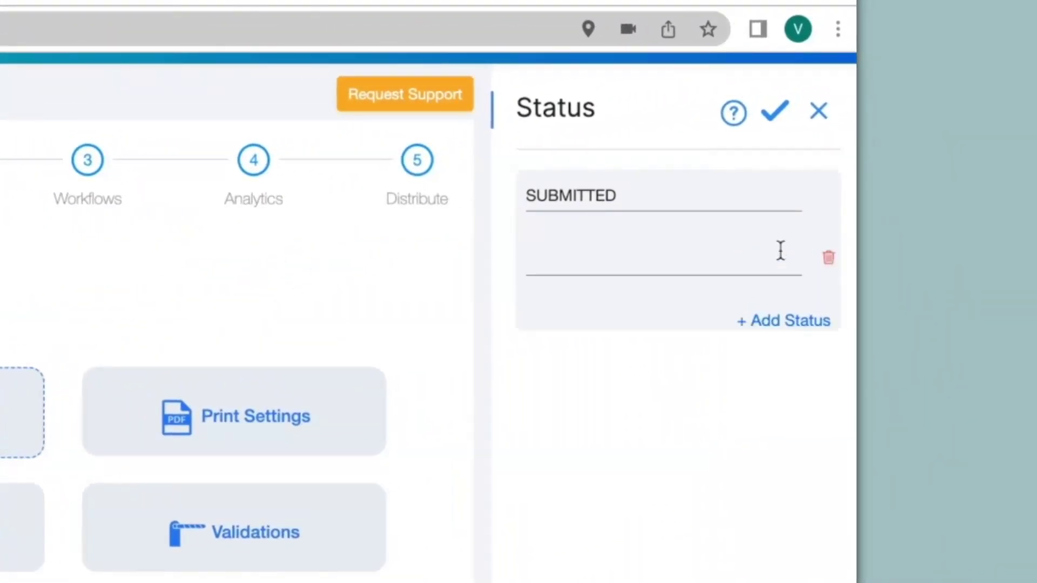
pyautogui.click(683, 258)
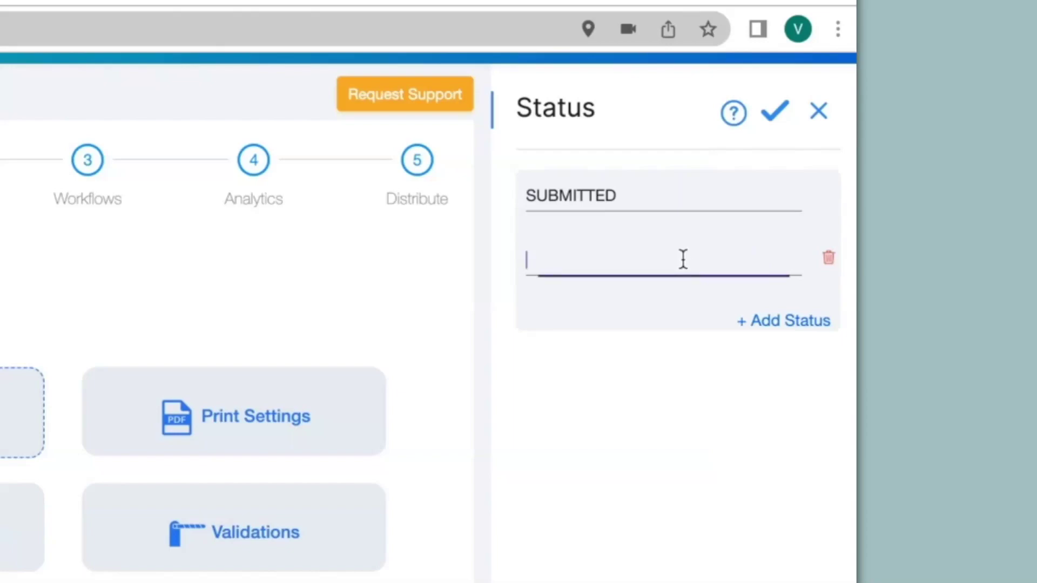
pyautogui.write('Approved')
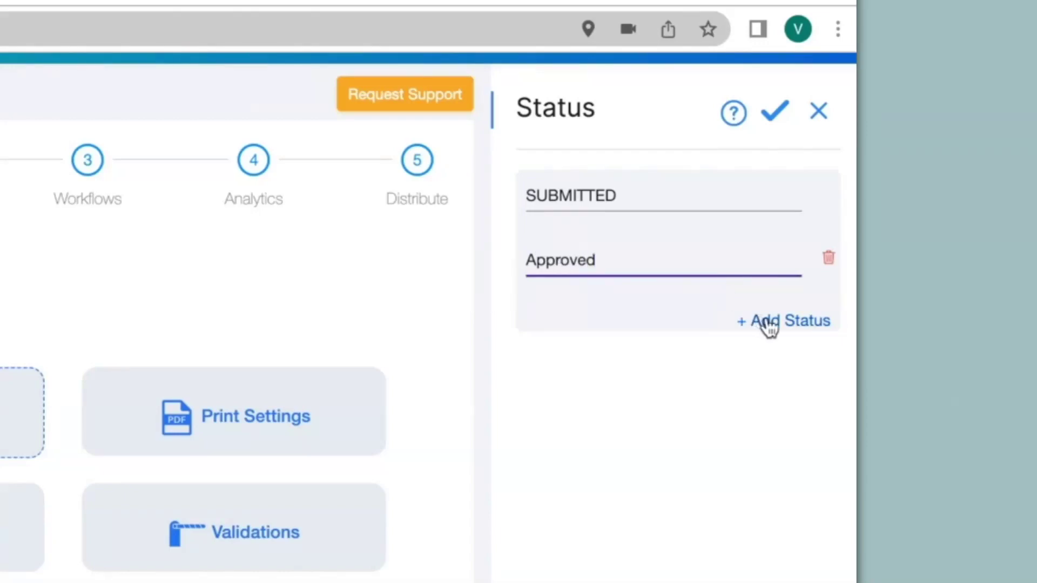
pyautogui.click(777, 327)
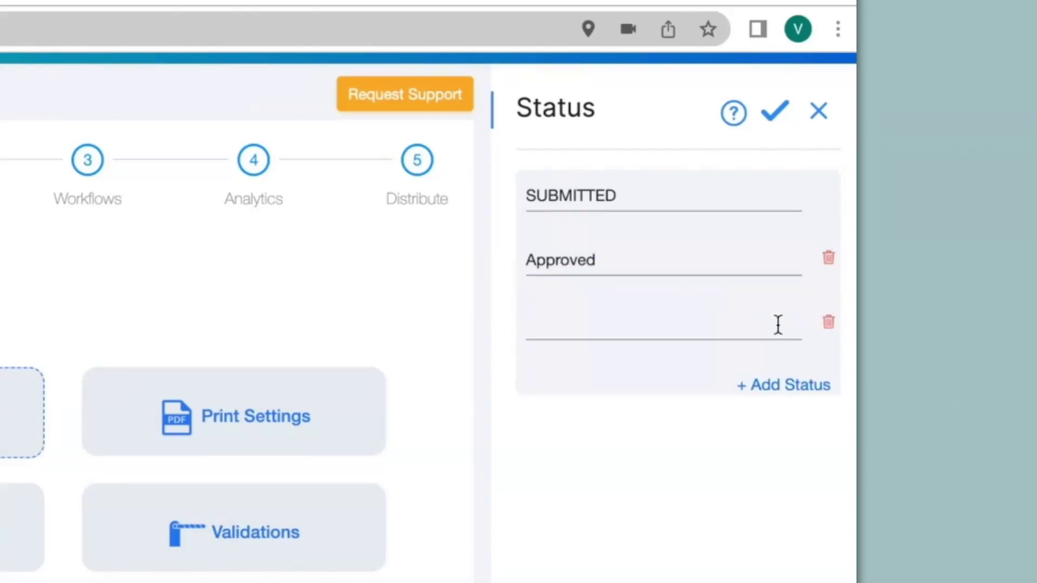
pyautogui.click(702, 331)
pyautogui.write('Rejected')
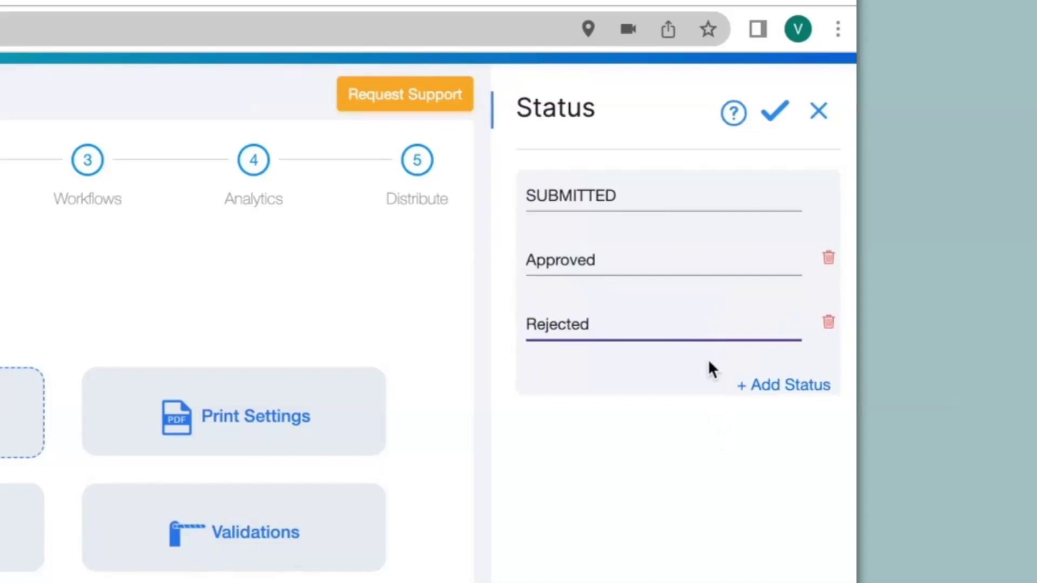
pyautogui.click(771, 110)
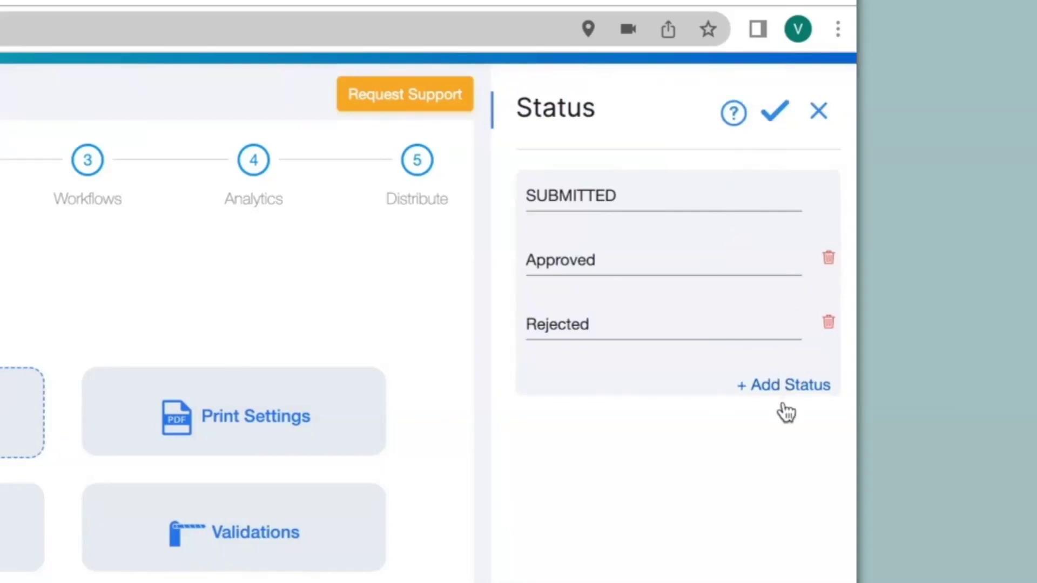
pyautogui.click(474, 184)
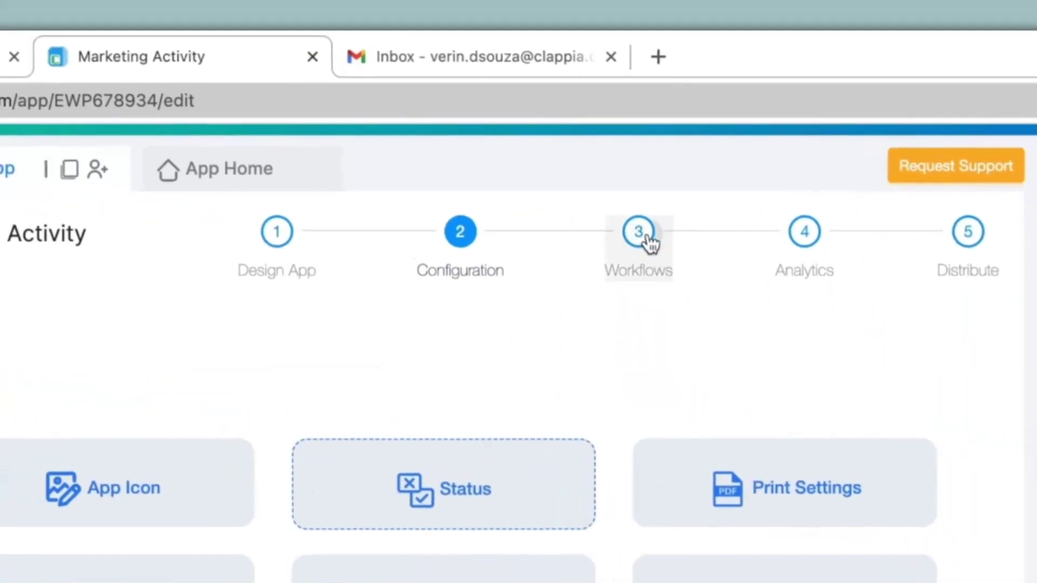
pyautogui.click(647, 238)
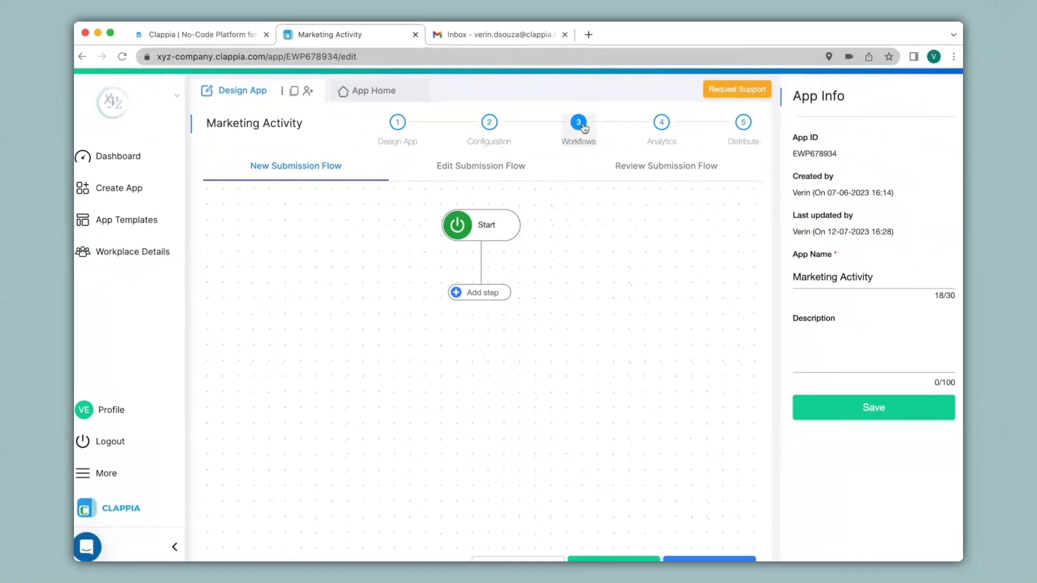
# Add an Approval step after Start and enter the reviewer's e-mail as approver
pyautogui.click(485, 295)
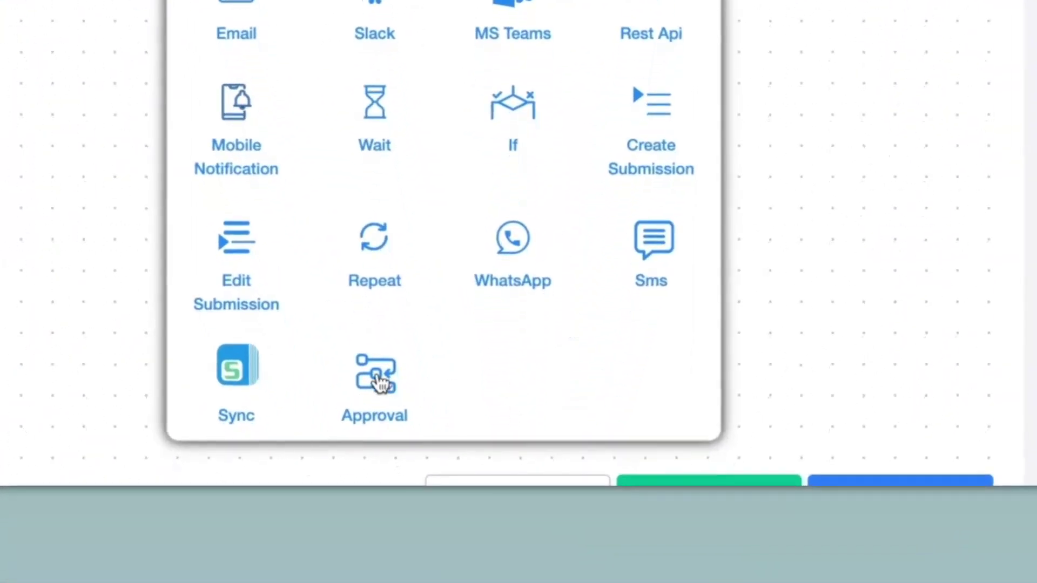
pyautogui.click(379, 384)
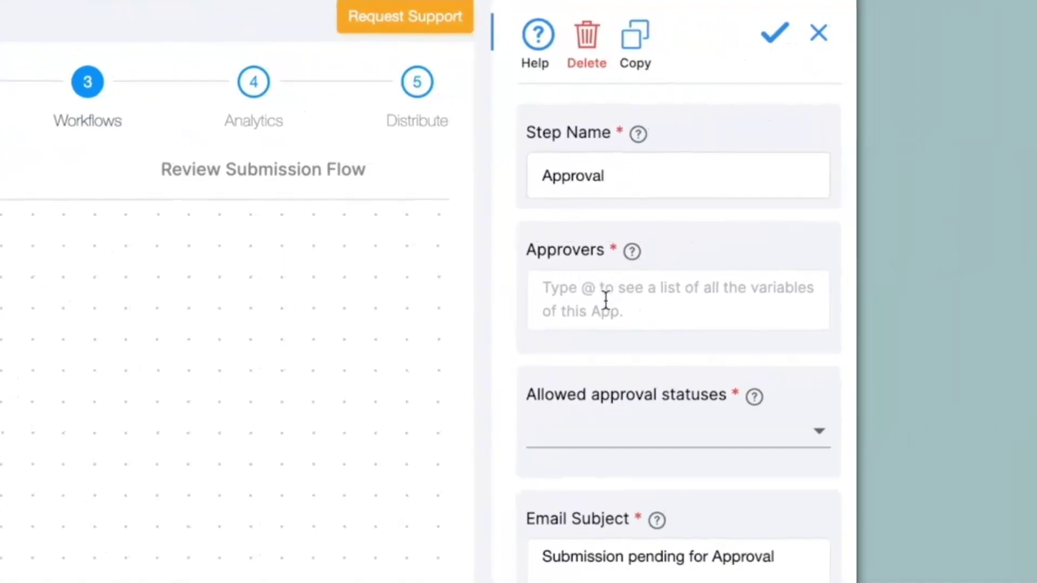
pyautogui.click(605, 299)
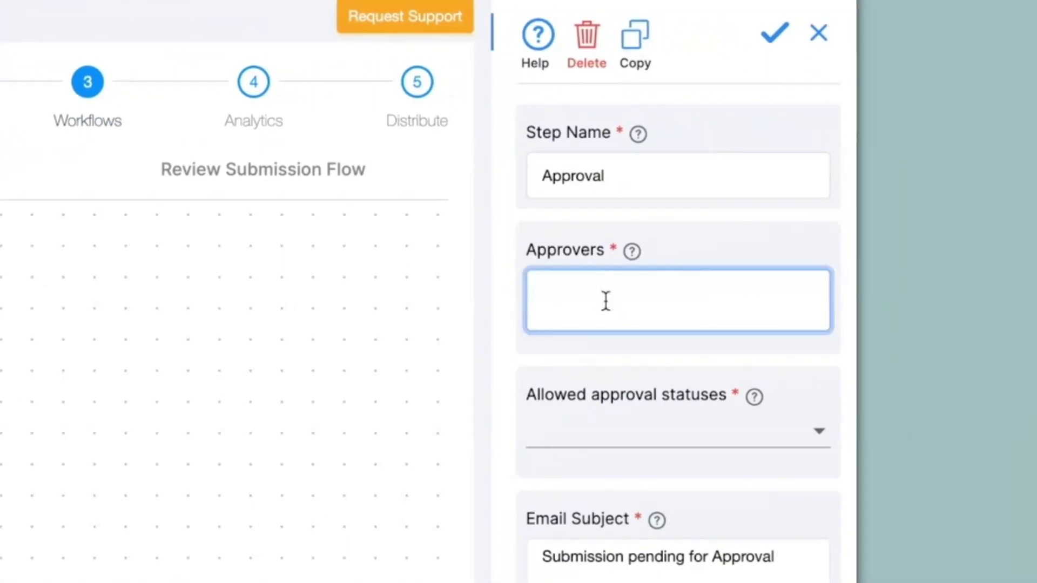
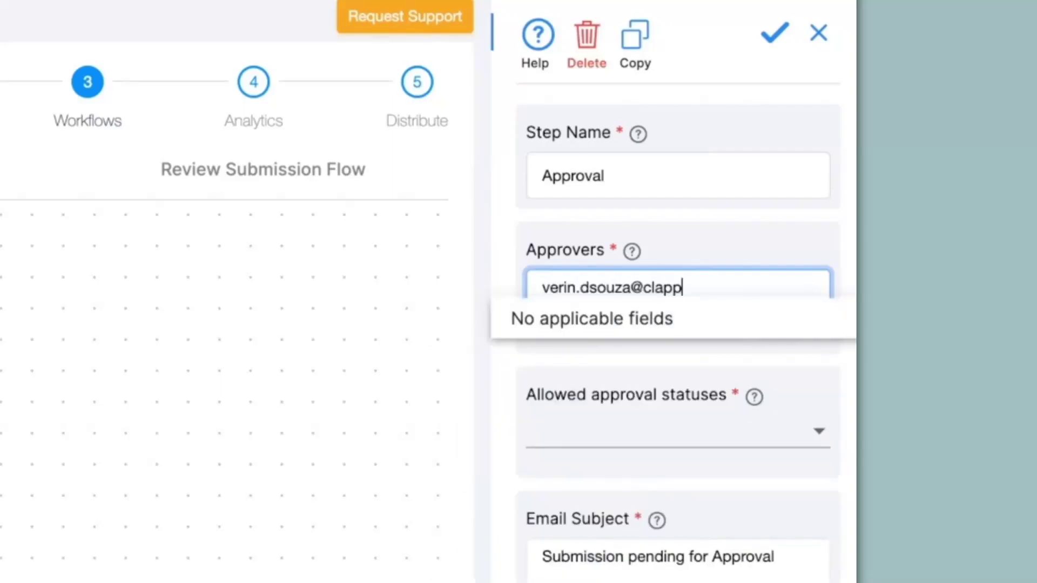
# Allow Approved and Rejected as approval statuses and save the Approval step
pyautogui.click(644, 447)
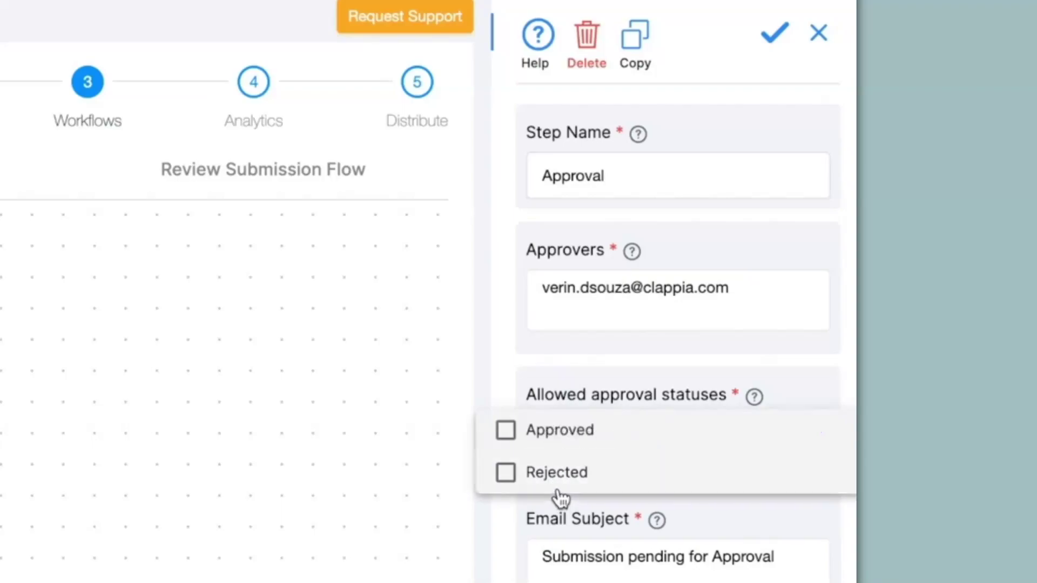
pyautogui.click(510, 441)
pyautogui.click(509, 472)
pyautogui.click(616, 538)
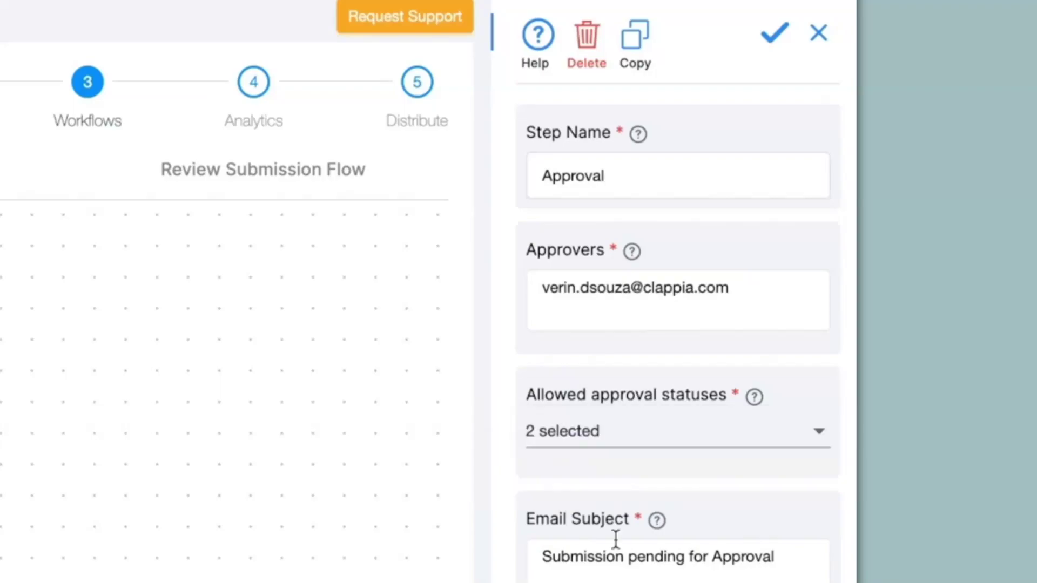
pyautogui.scroll(-3, 629, 537)
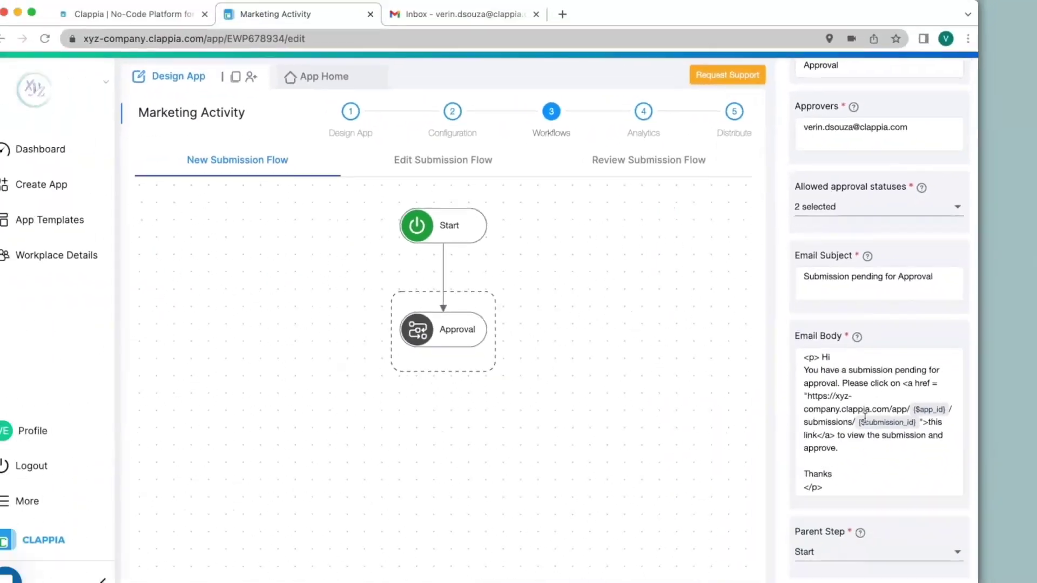
pyautogui.scroll(-1, 861, 397)
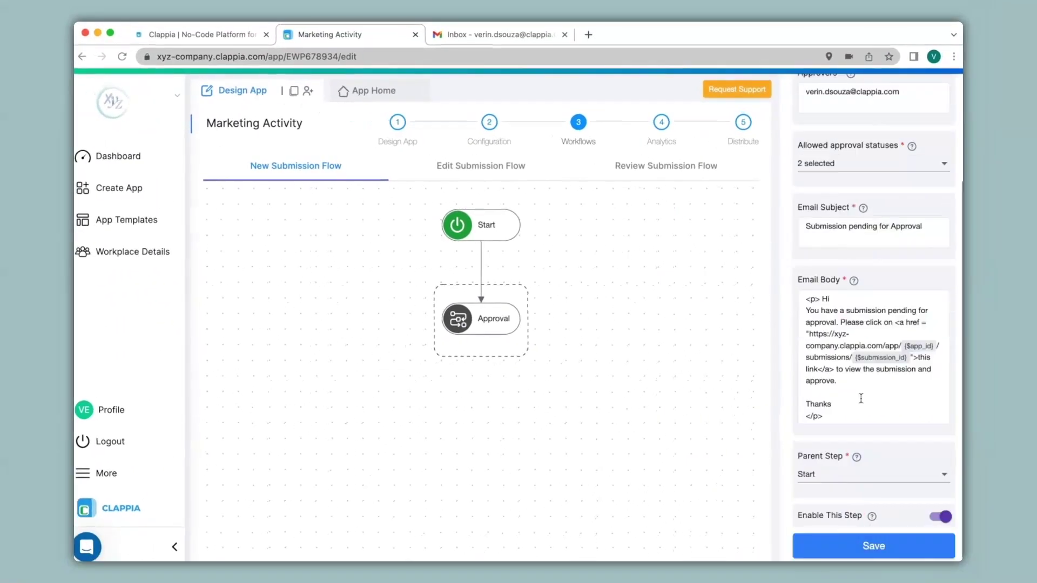
pyautogui.click(864, 548)
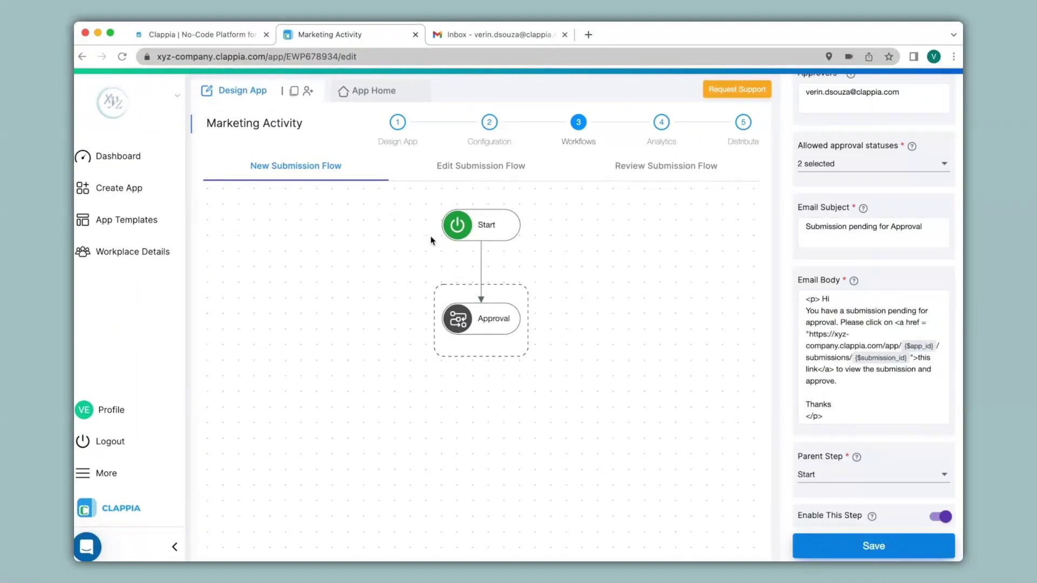
# Submit a Weekly entry with the employee's name and details 'Activity 1', then view Submissions
pyautogui.click(354, 96)
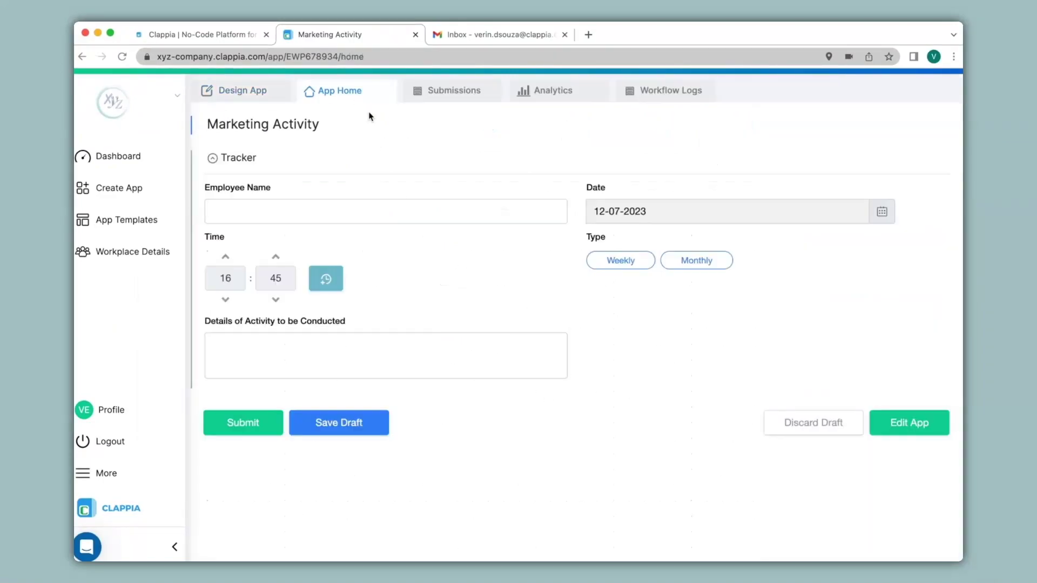
pyautogui.click(410, 211)
pyautogui.write('Rajesh')
pyautogui.click(620, 260)
pyautogui.click(413, 364)
pyautogui.write('Activity 1')
pyautogui.click(267, 424)
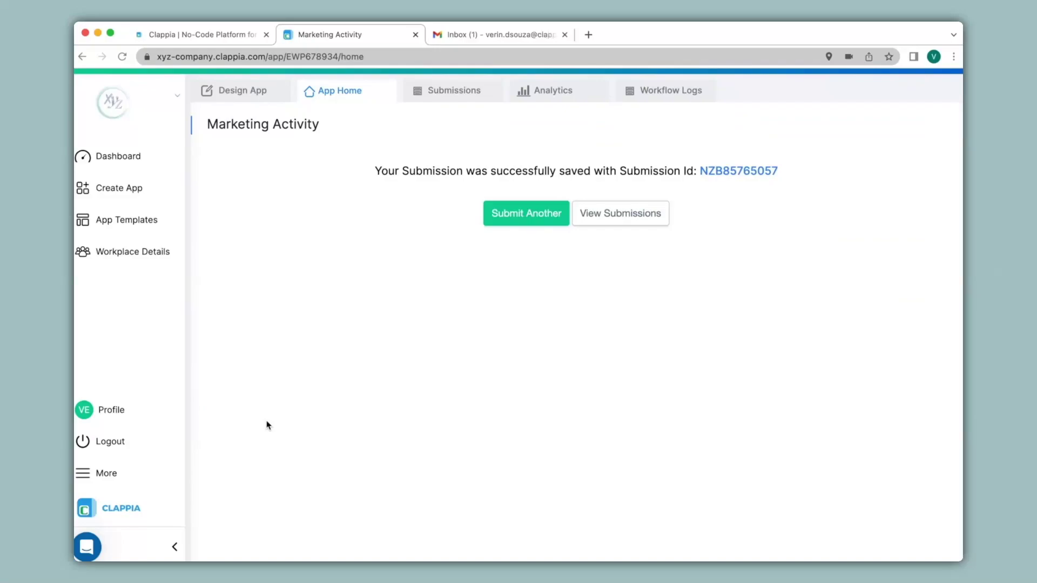
pyautogui.click(449, 95)
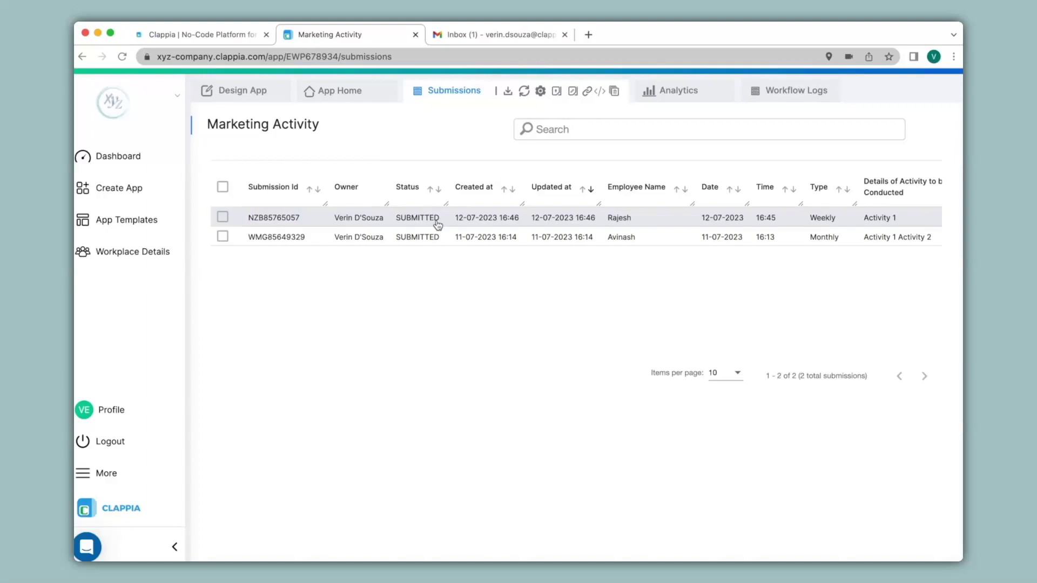
# In Gmail, open the 'Submission pending for Approval' email and follow its link to the submission
pyautogui.hotkey('ctrl', 'Tab')
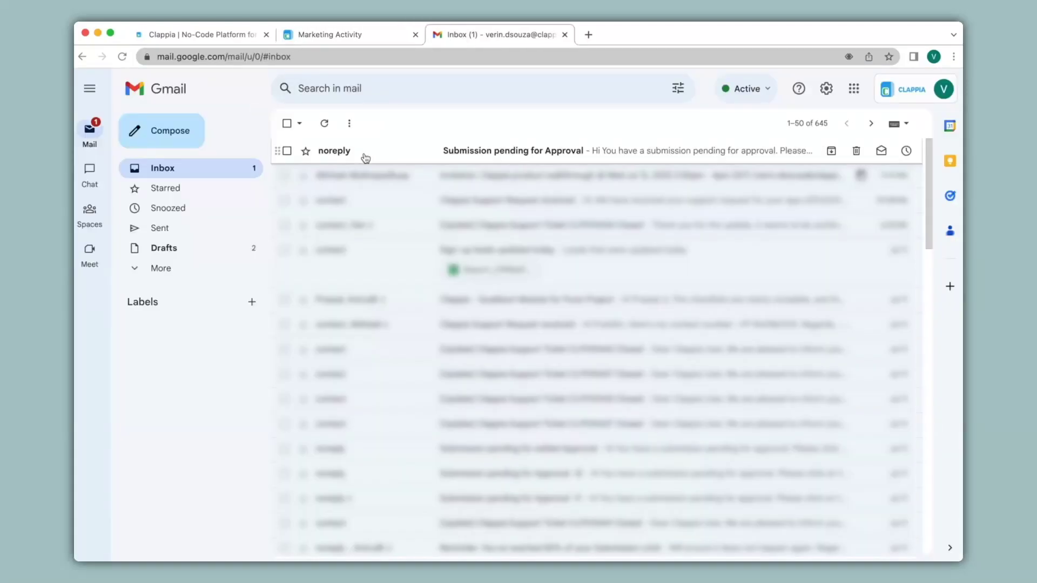
pyautogui.click(366, 158)
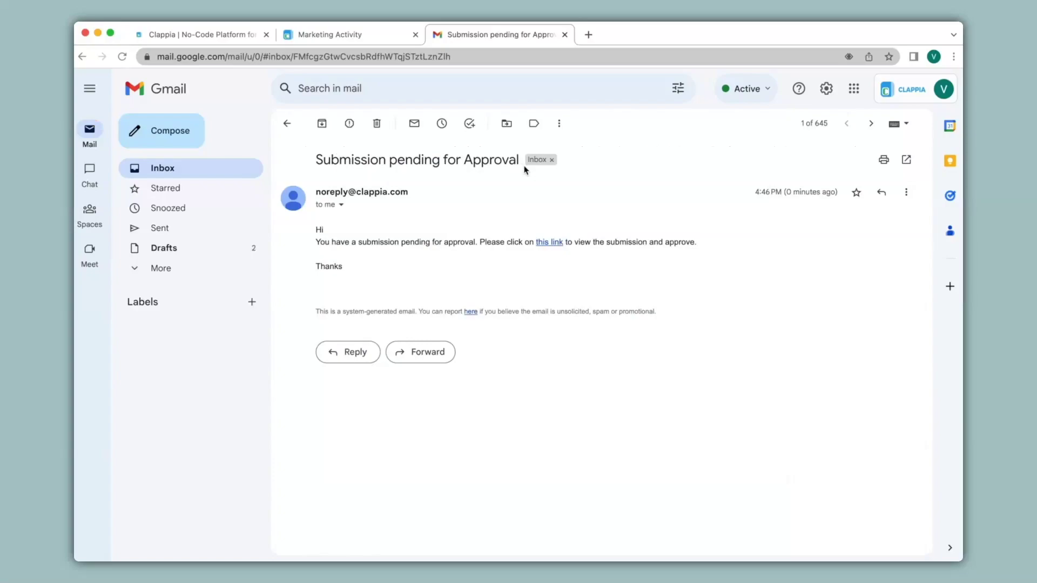
pyautogui.click(550, 242)
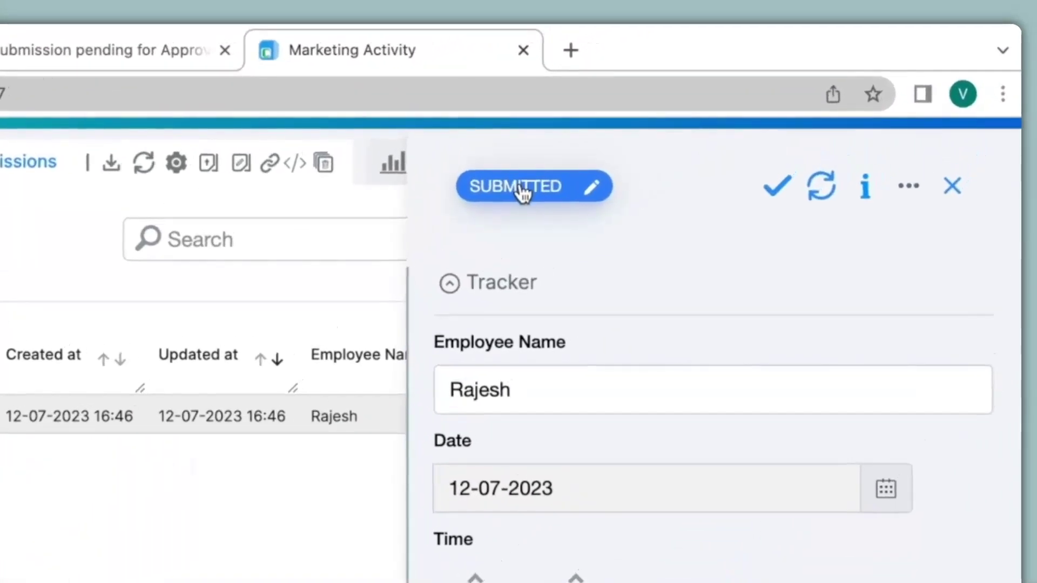
# Change the submission's status to Approved
pyautogui.click(523, 188)
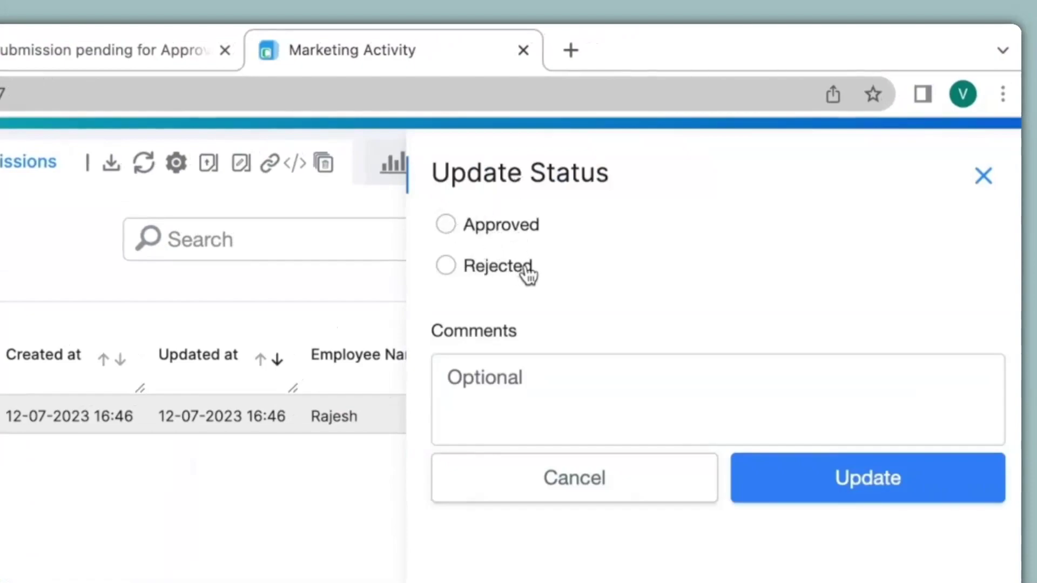
pyautogui.click(446, 225)
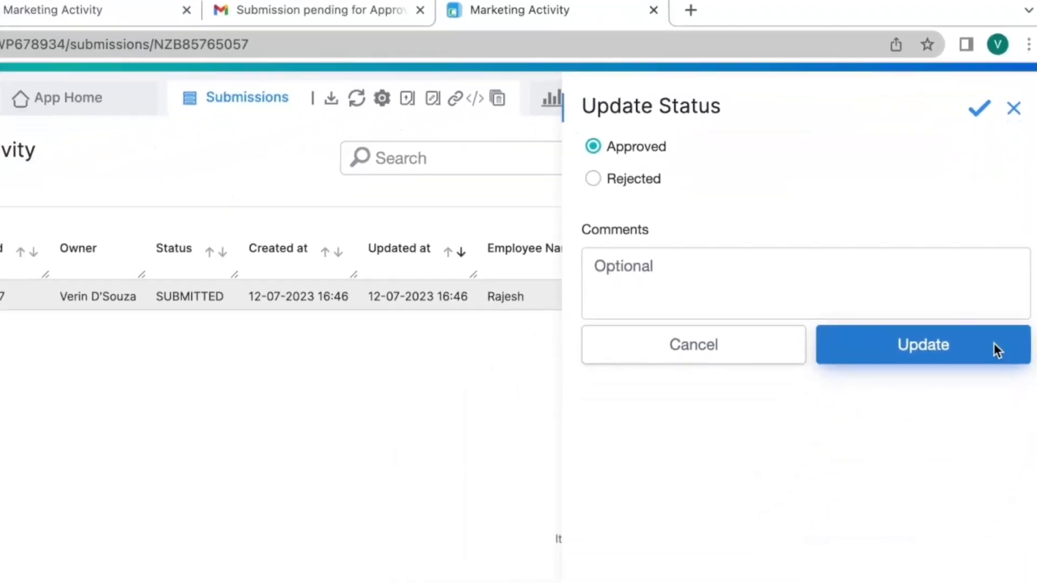
pyautogui.click(959, 484)
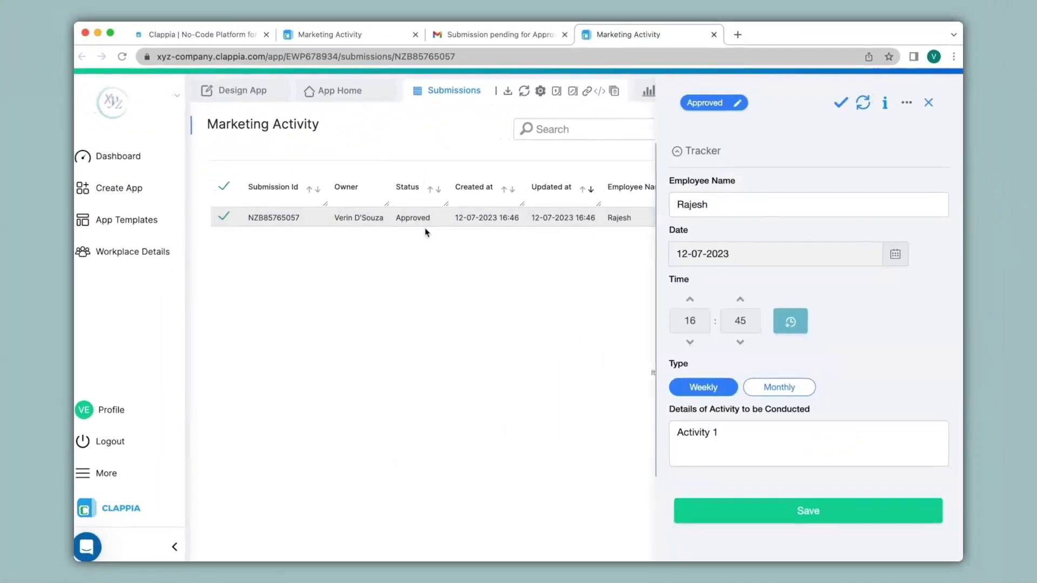
# Check the submissions list, return to the approved submission, then open the app designer
pyautogui.click(347, 38)
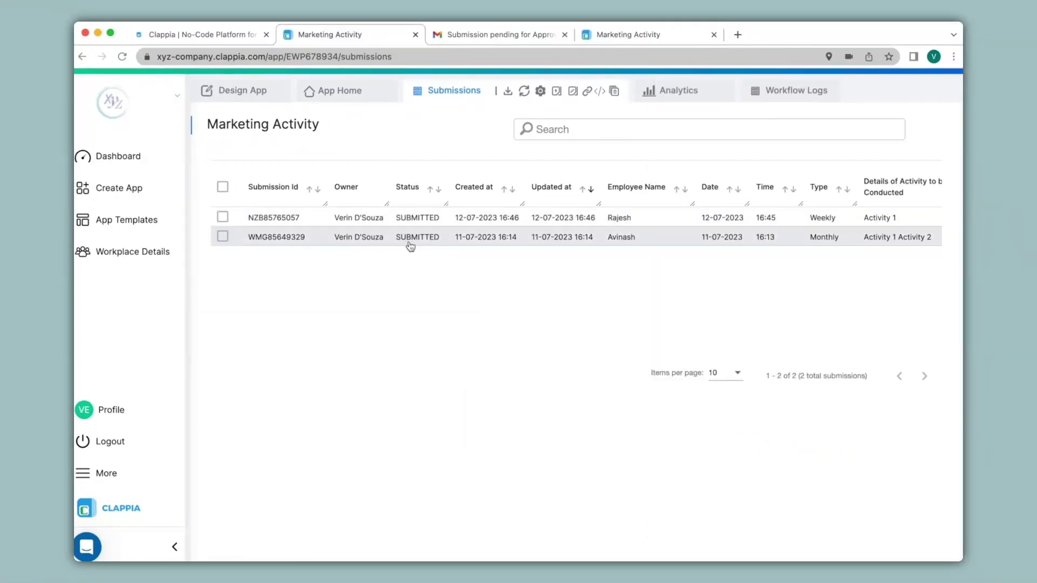
pyautogui.click(628, 36)
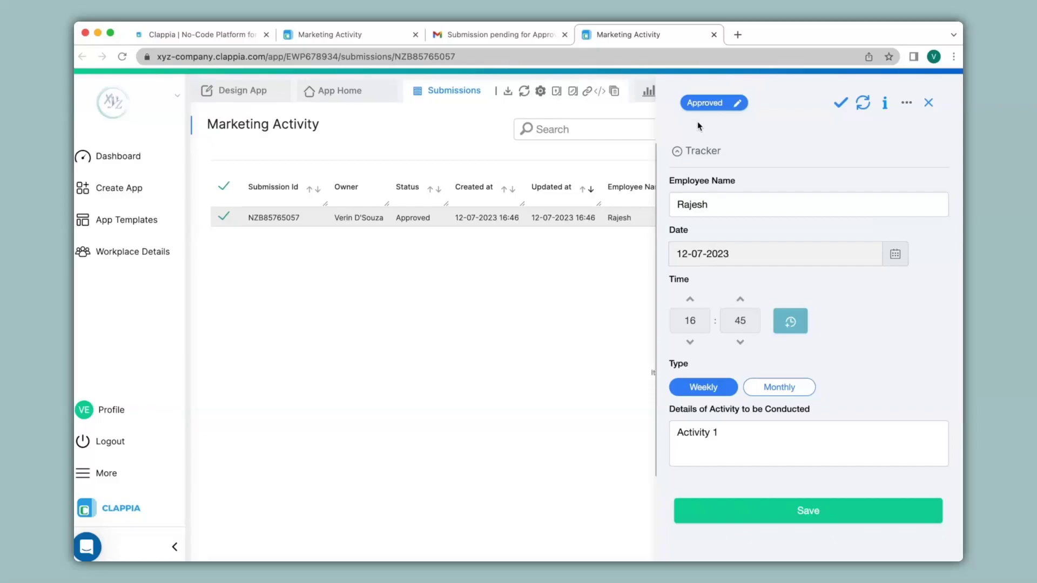
pyautogui.click(252, 87)
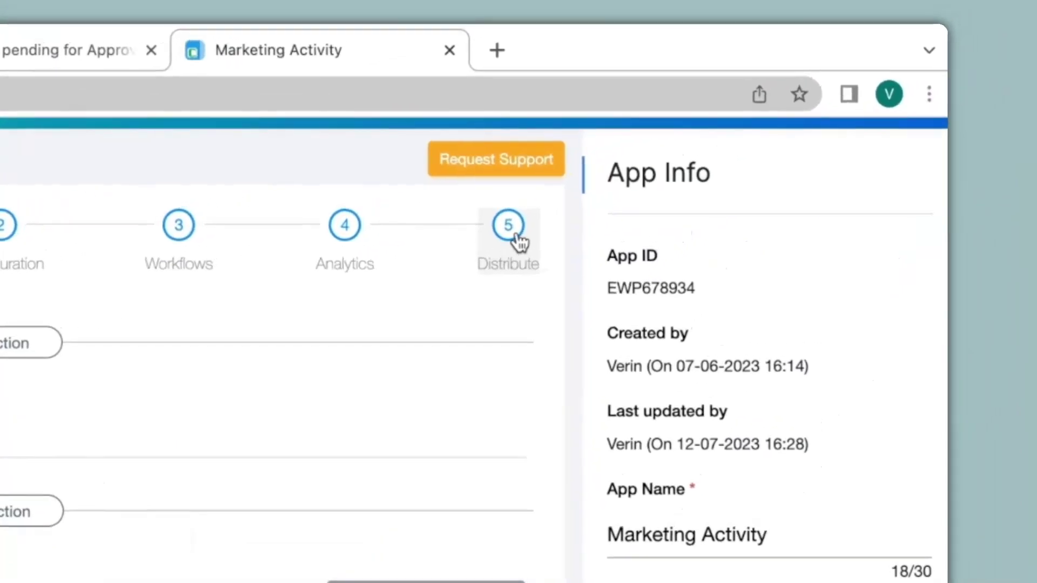
# Under Distribute > User Access, add the first workspace user with Reviewer permission, then return to Configuration
pyautogui.click(518, 241)
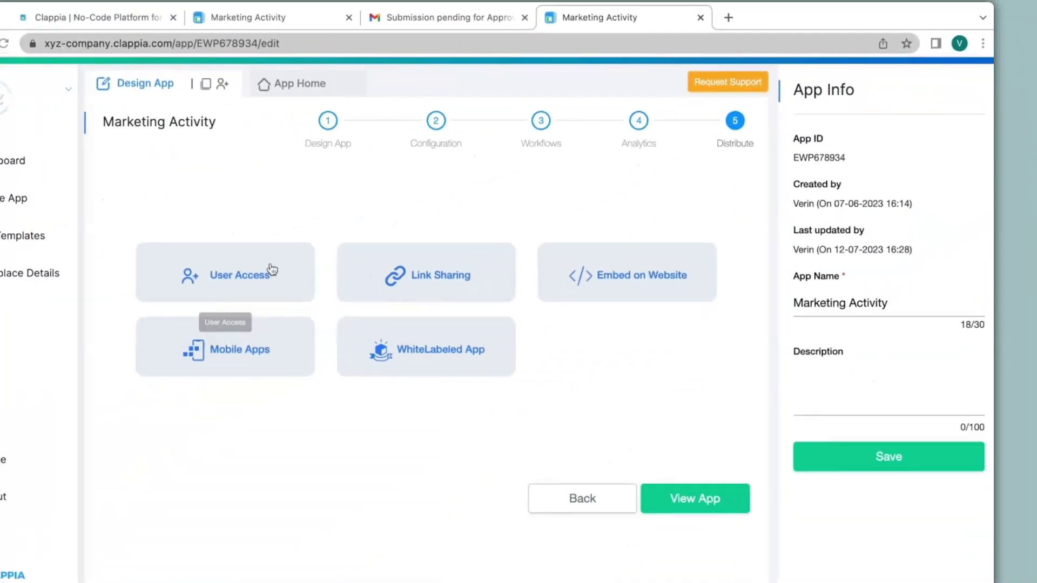
pyautogui.click(256, 275)
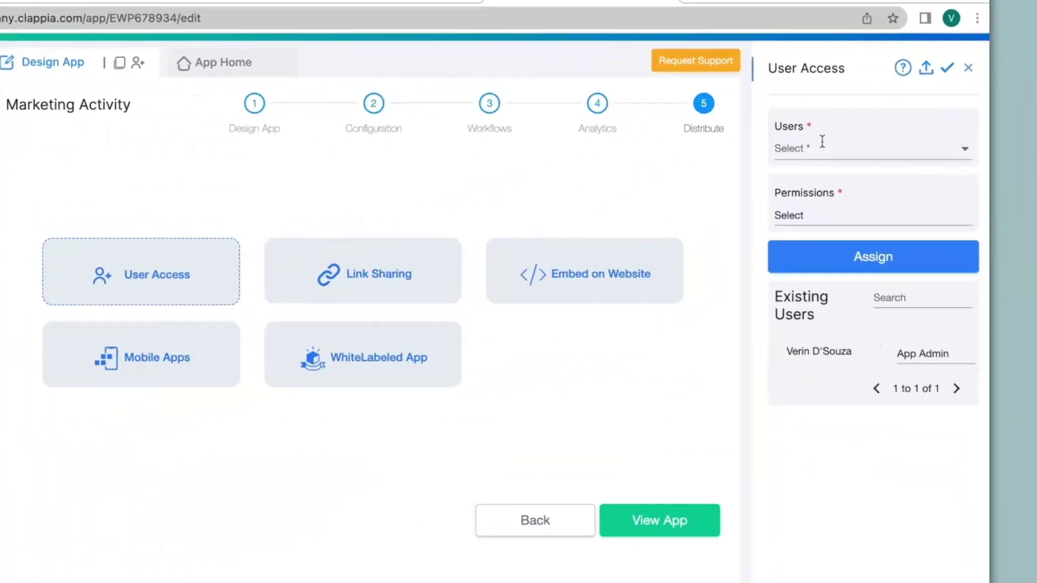
pyautogui.click(836, 156)
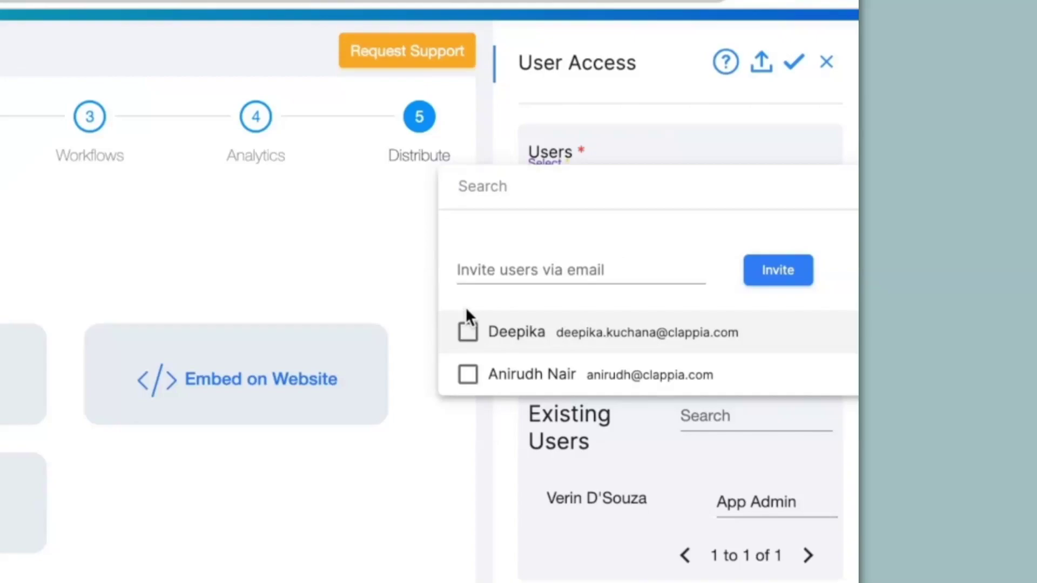
pyautogui.click(474, 339)
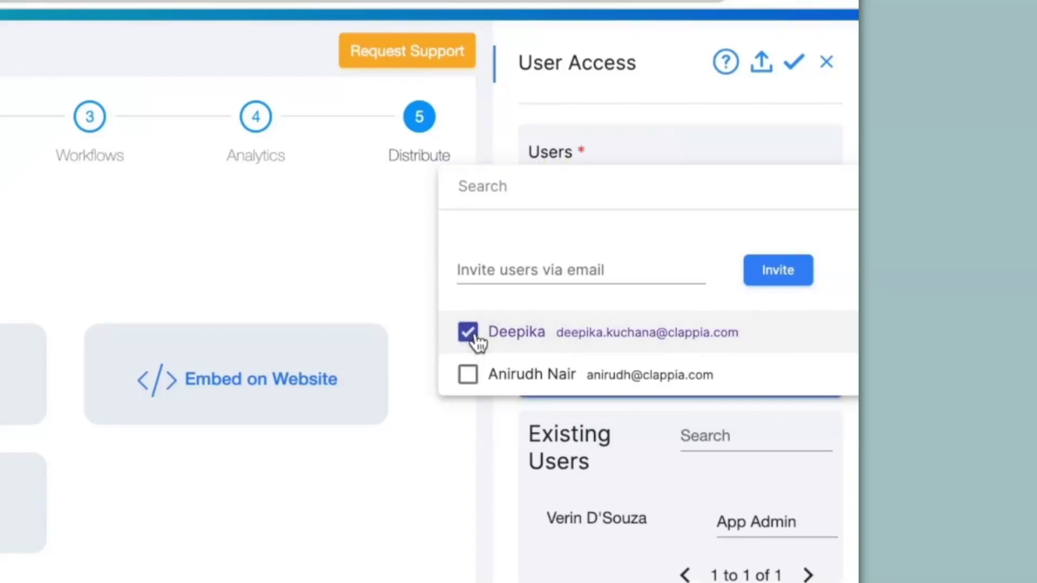
pyautogui.press('Escape')
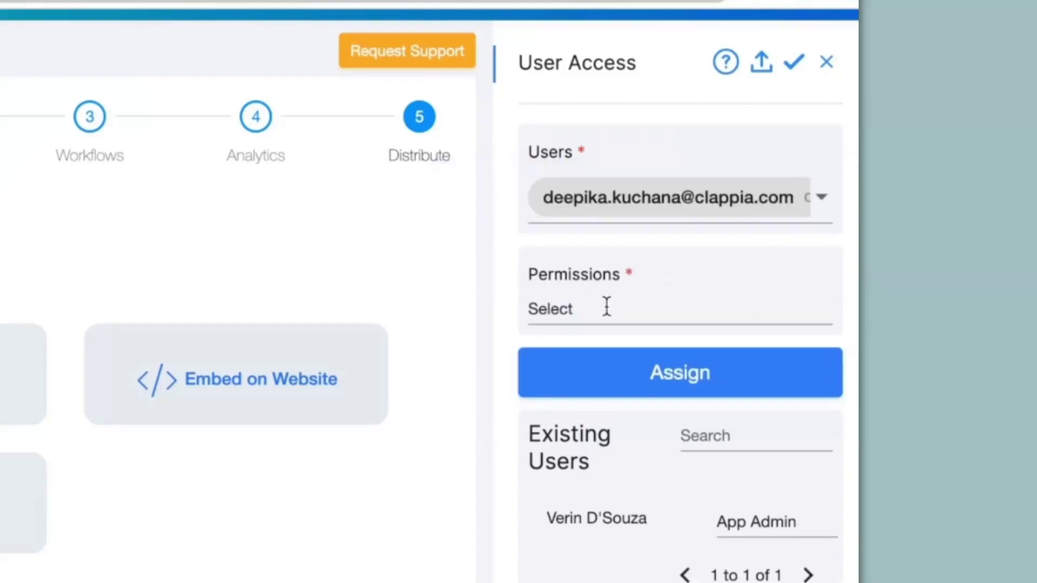
pyautogui.click(607, 307)
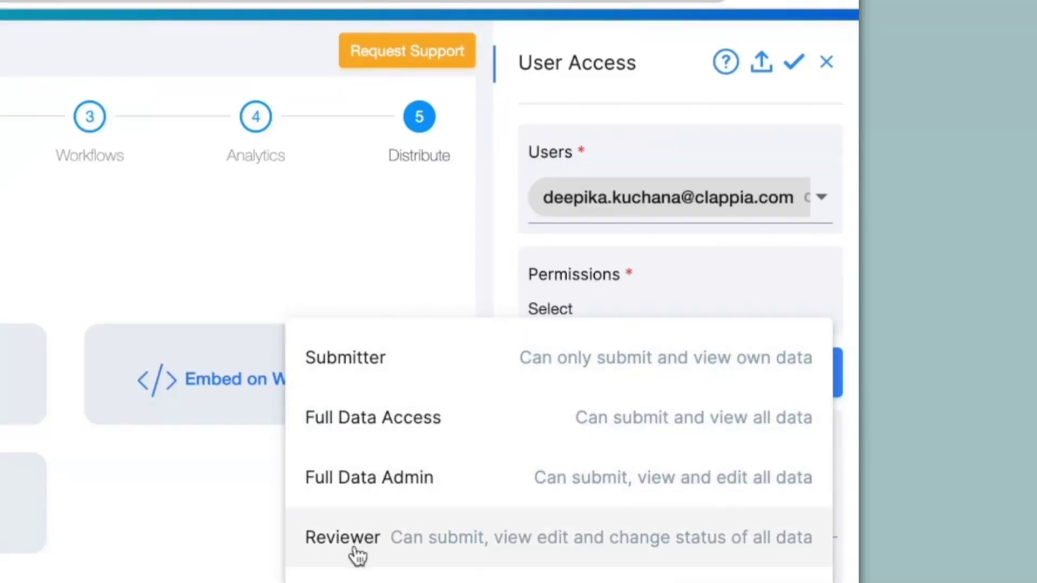
pyautogui.click(357, 540)
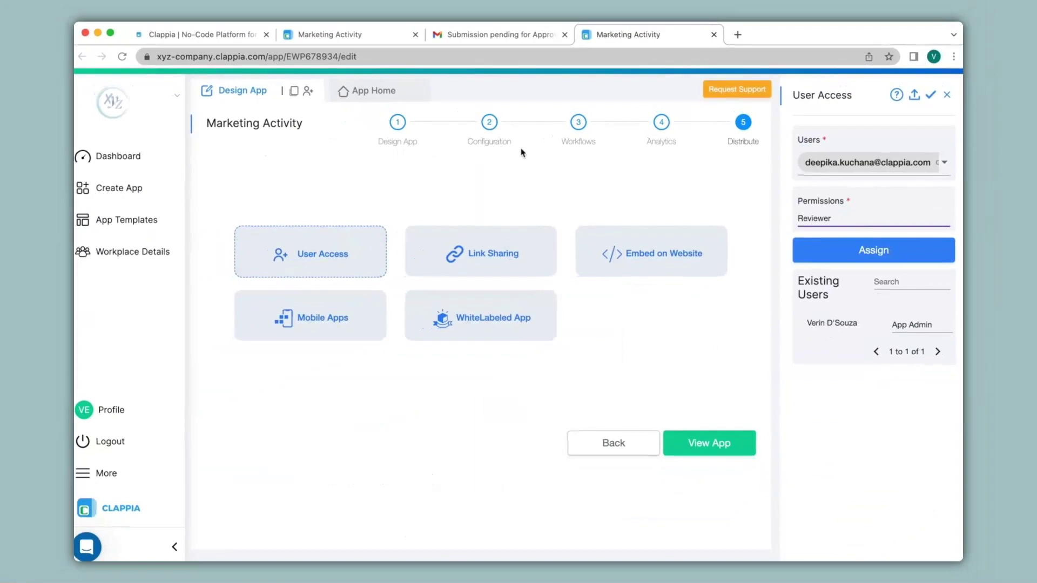
pyautogui.click(492, 123)
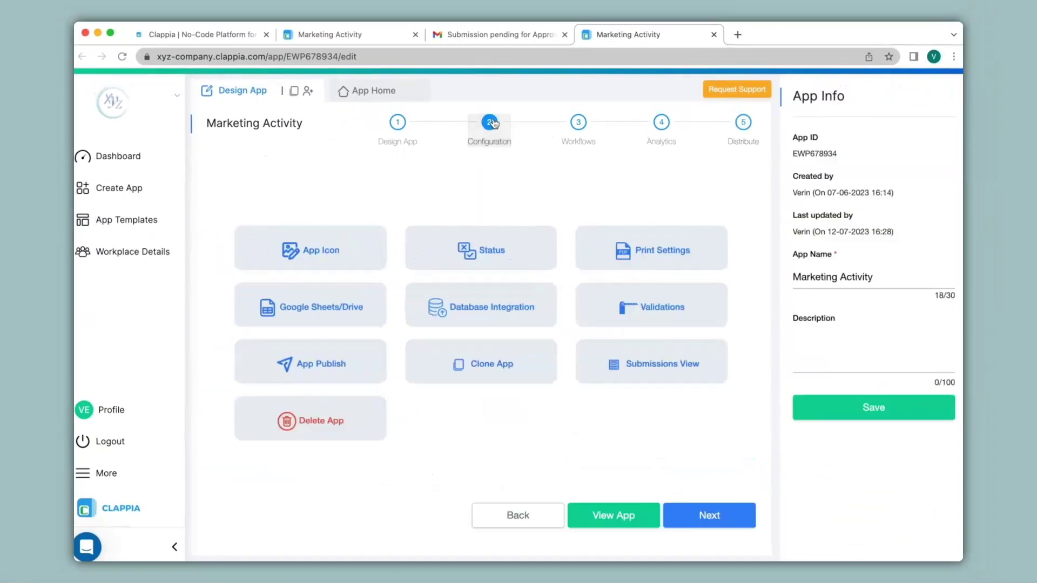
# Rename the Approved and Rejected statuses to 'L1 Approved' and 'L1 Rejected'
pyautogui.click(510, 248)
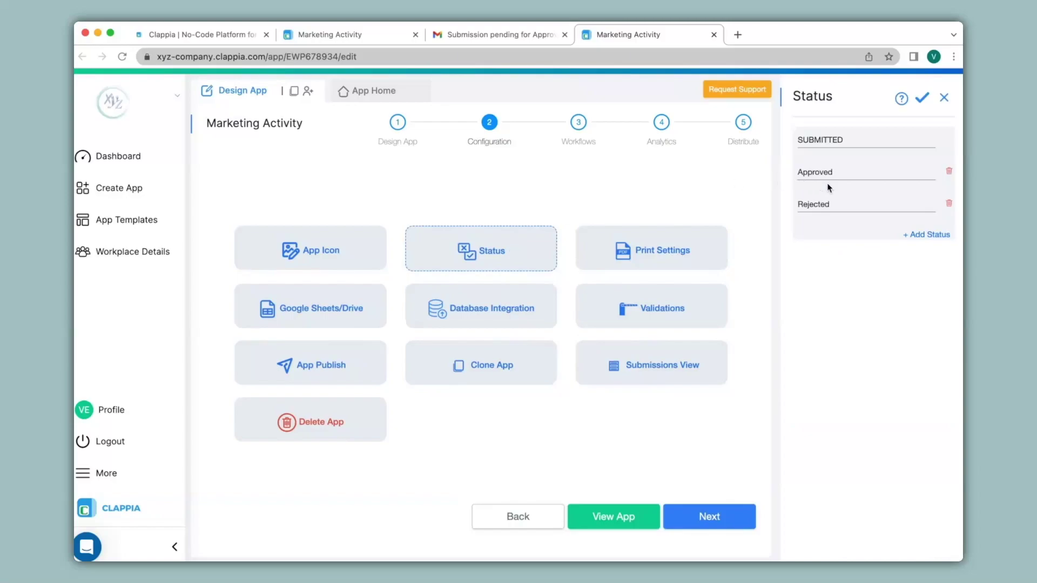
pyautogui.click(923, 235)
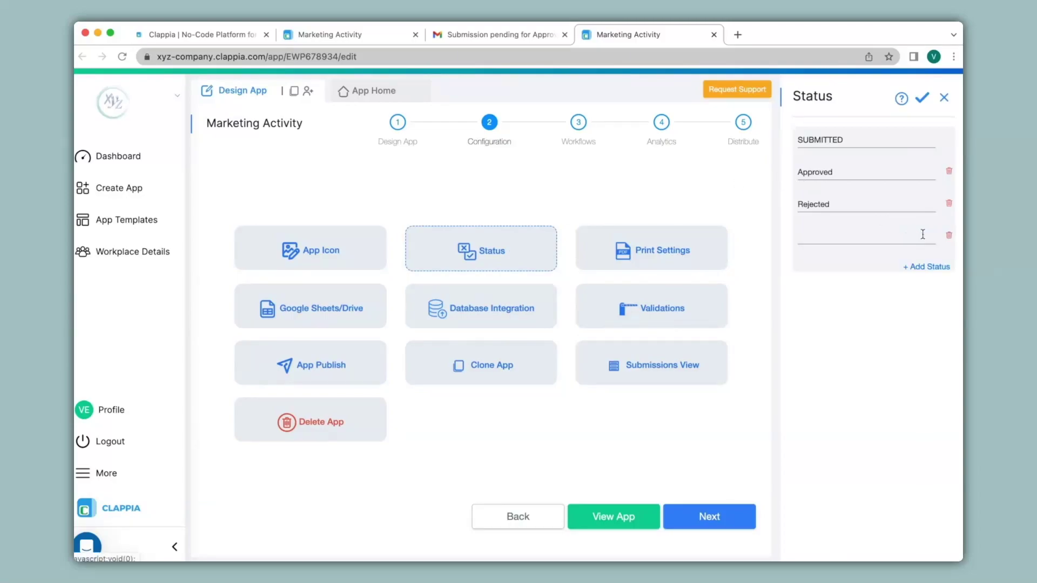
pyautogui.click(890, 241)
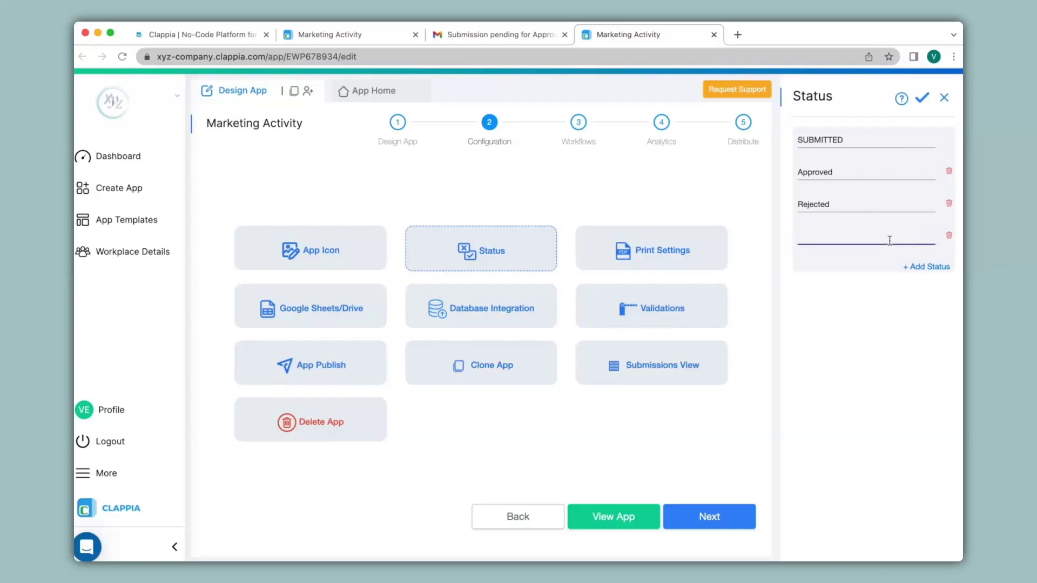
pyautogui.click(814, 187)
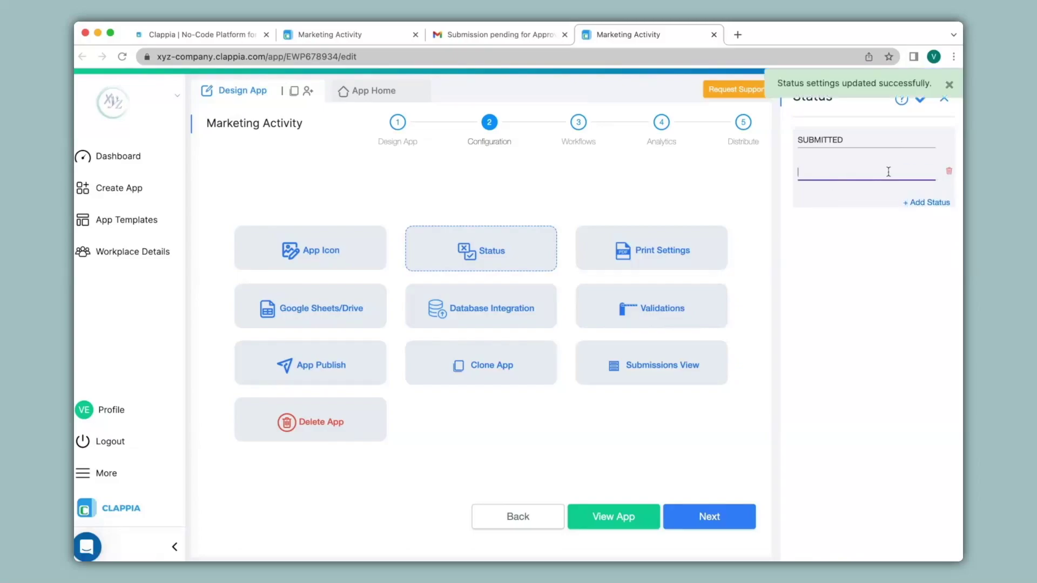
pyautogui.write('L1 Approved')
pyautogui.click(930, 202)
pyautogui.write('L1 Rejected')
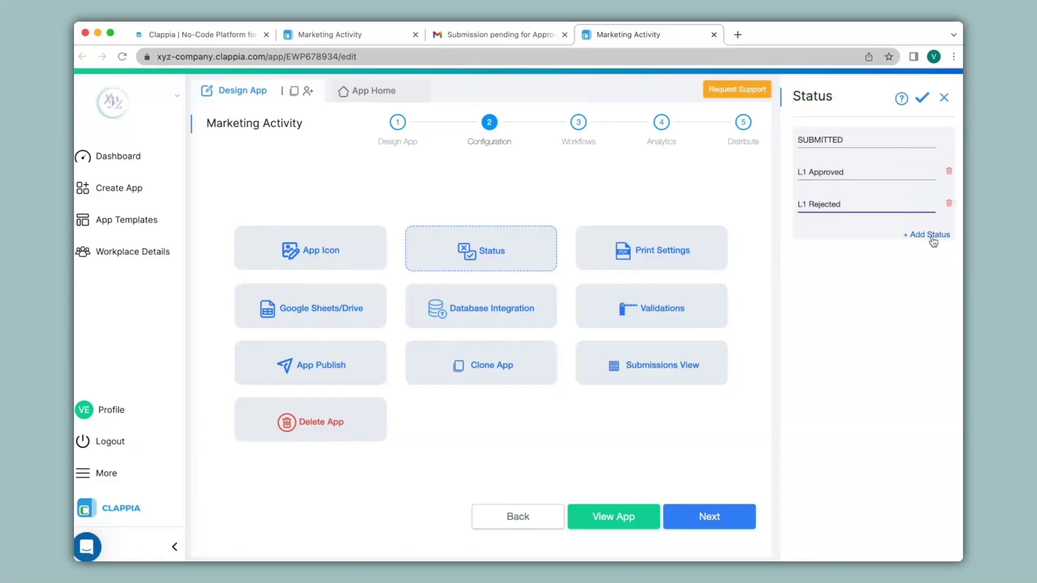
# Add 'L2 Approved' and 'L2 Rejected' statuses, save the list, and open Workflows
pyautogui.click(930, 234)
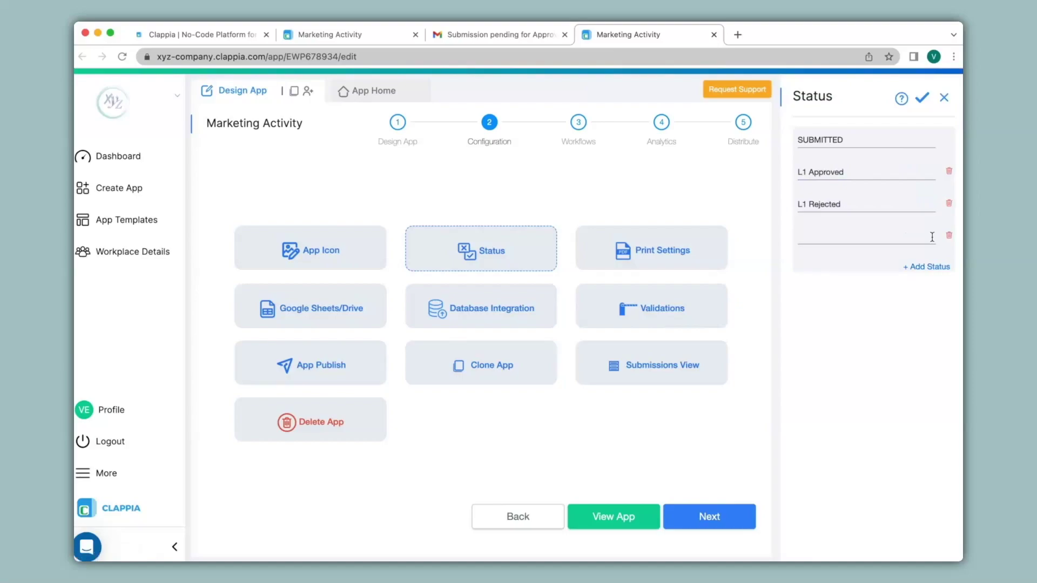
pyautogui.write('L2 Approved')
pyautogui.click(944, 267)
pyautogui.write('L2 Rejected')
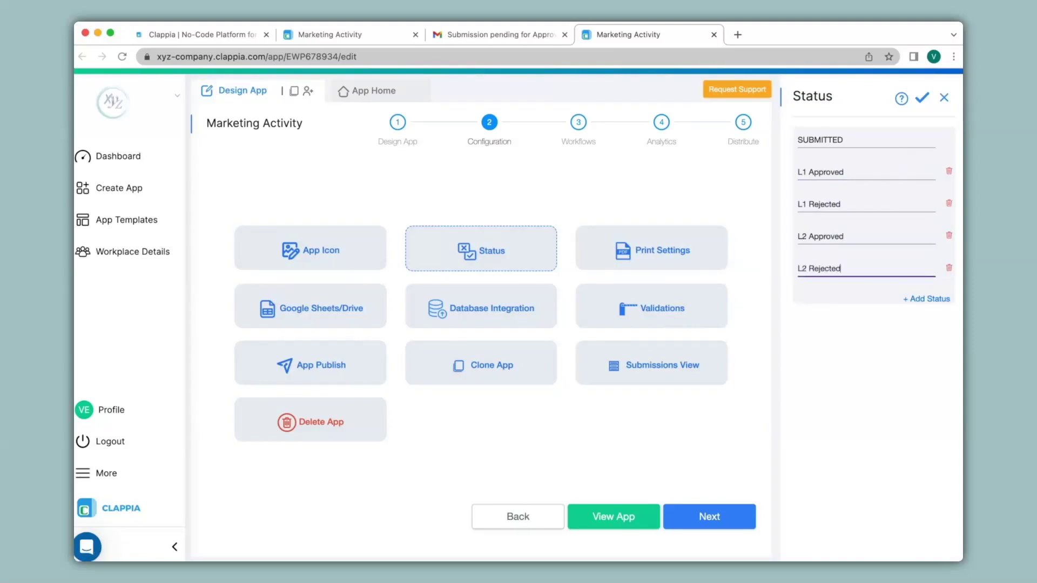
pyautogui.click(922, 98)
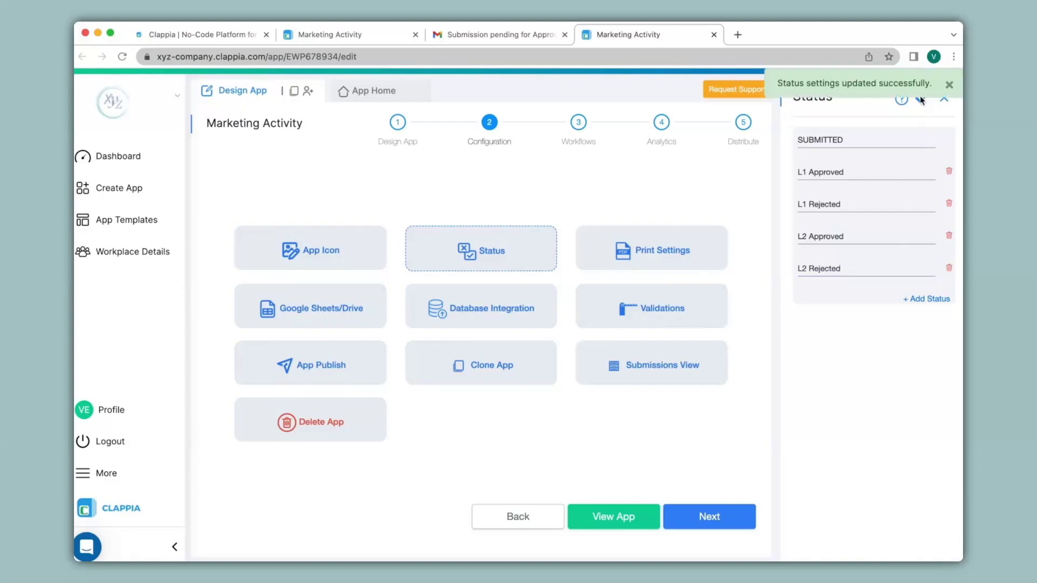
pyautogui.click(579, 124)
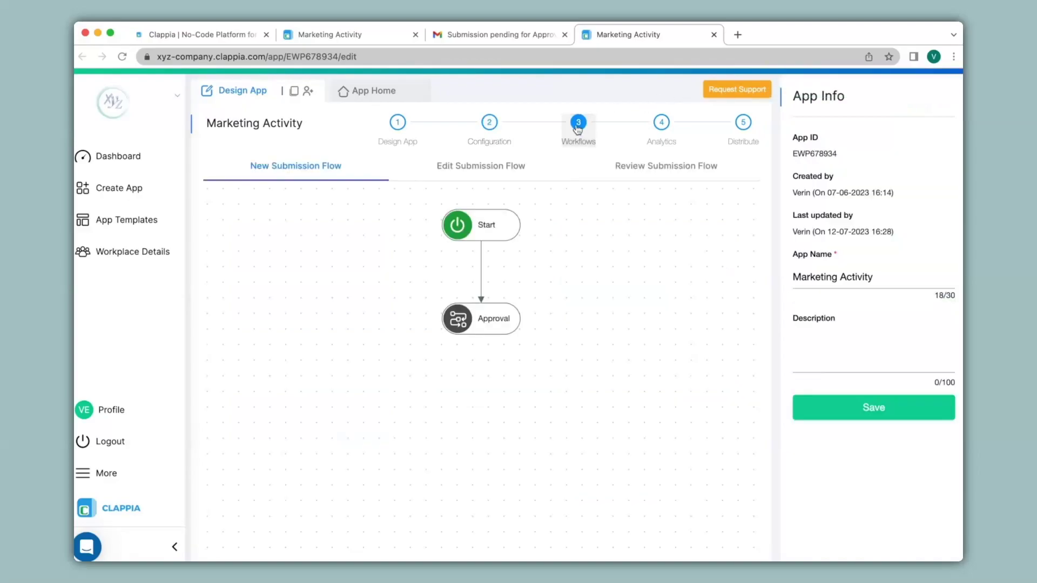
# Rename the Approval step to 'L1 Approval' and allow only L1 Approved and L1 Rejected
pyautogui.click(477, 318)
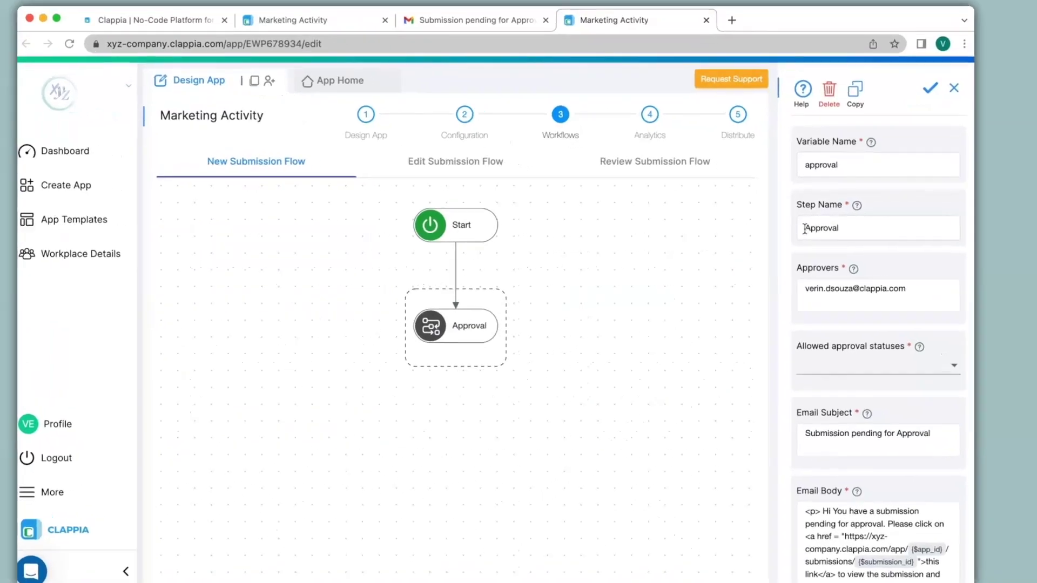
pyautogui.click(805, 228)
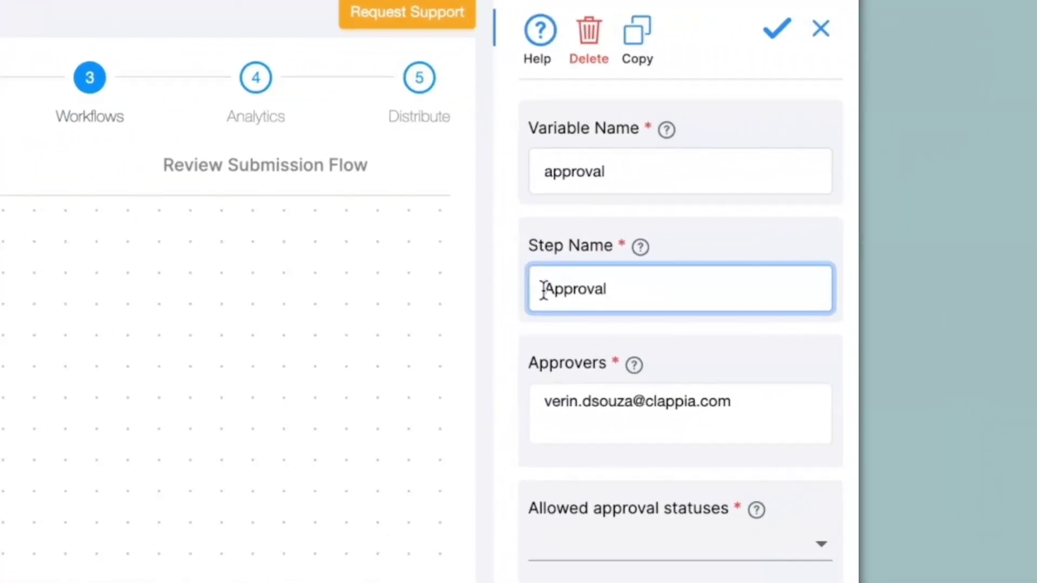
pyautogui.write('L1')
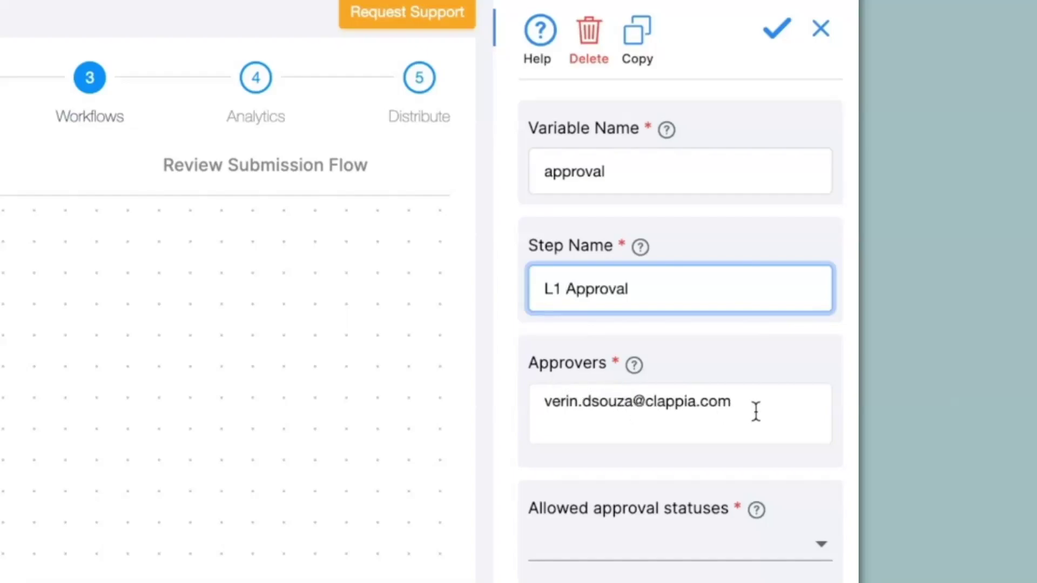
pyautogui.click(607, 552)
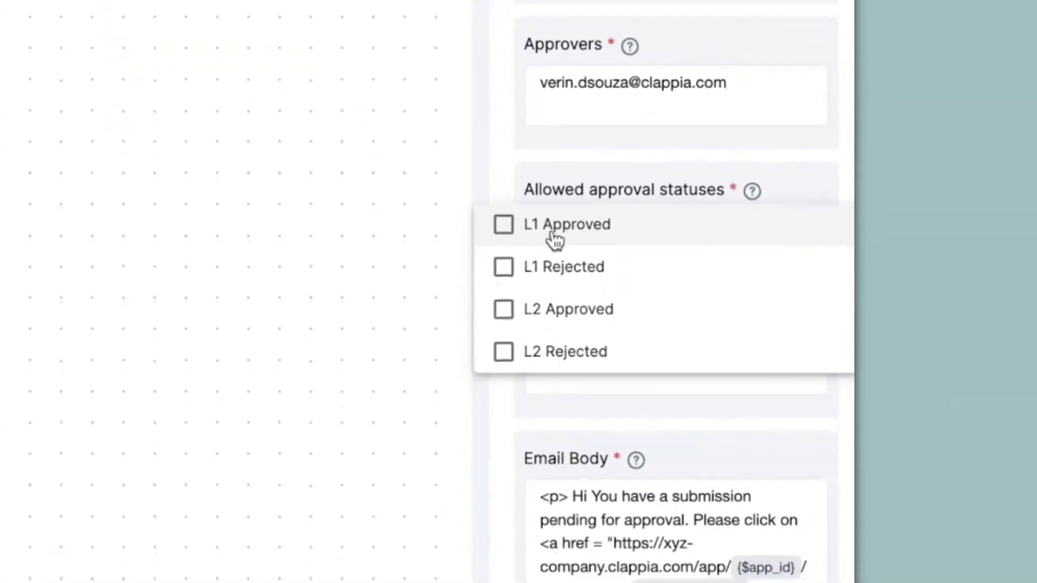
pyautogui.click(513, 236)
pyautogui.click(518, 272)
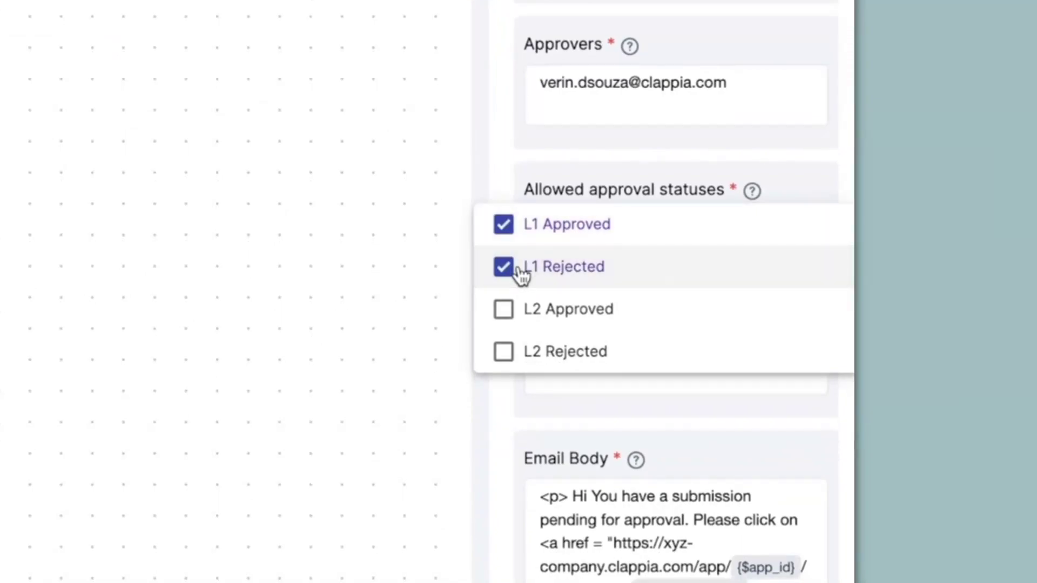
pyautogui.click(594, 379)
# Change the email subject to 'Submission pending for L1 Approval'
pyautogui.scroll(-4, 607, 157)
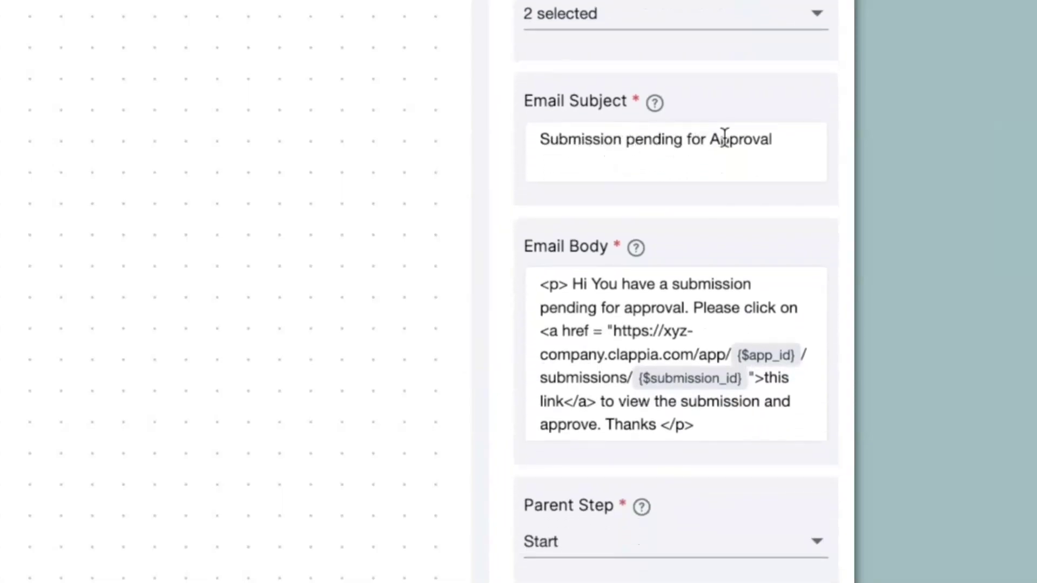
pyautogui.click(713, 139)
pyautogui.write('L1')
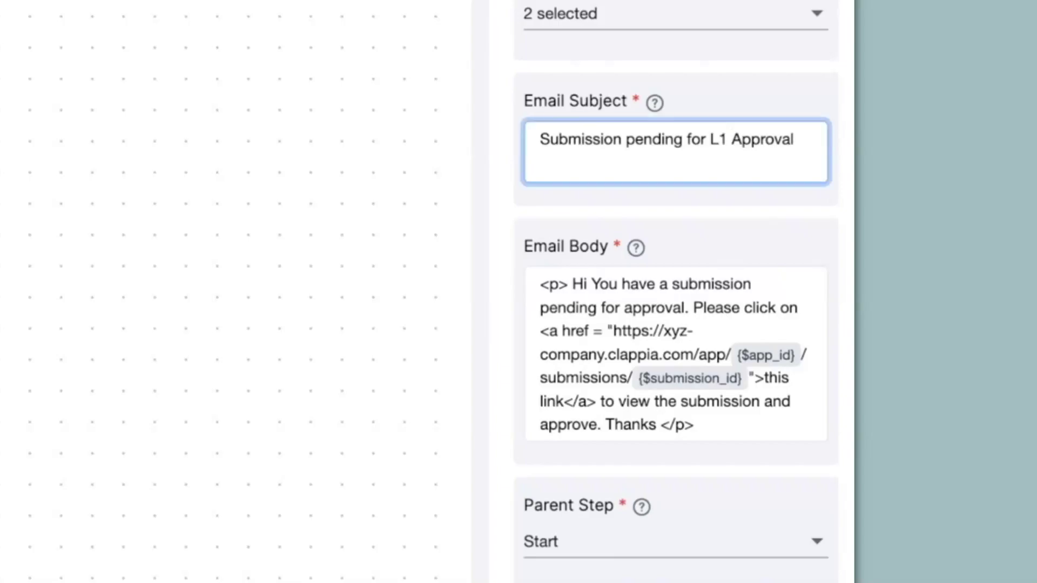
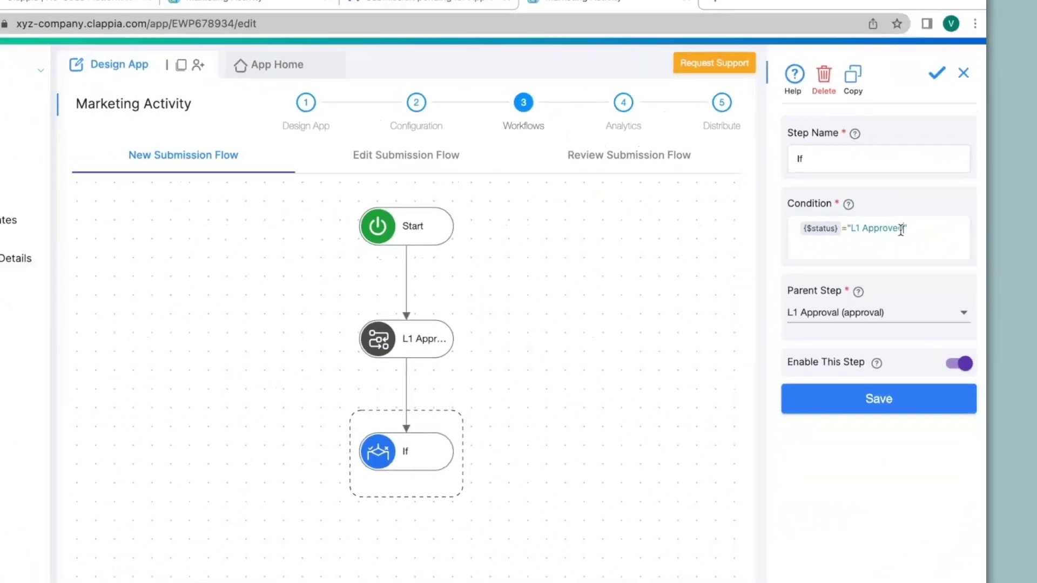
# Save the If step with condition {$status}="L1 Approved" under L1 Approval
pyautogui.click(680, 565)
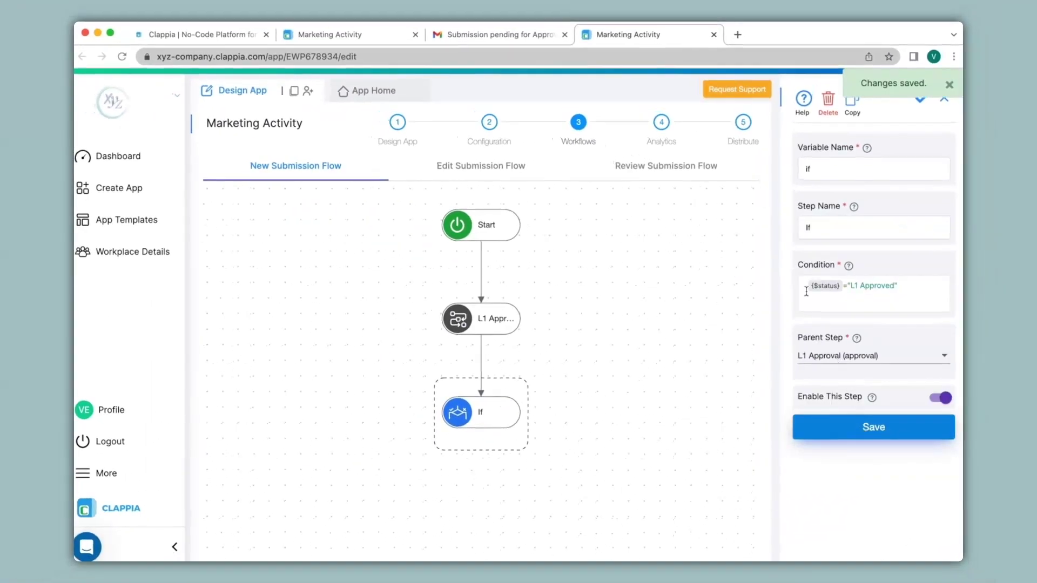
# Add an Approval step beneath the If step and name it L2 Approval
pyautogui.moveTo(481, 434)
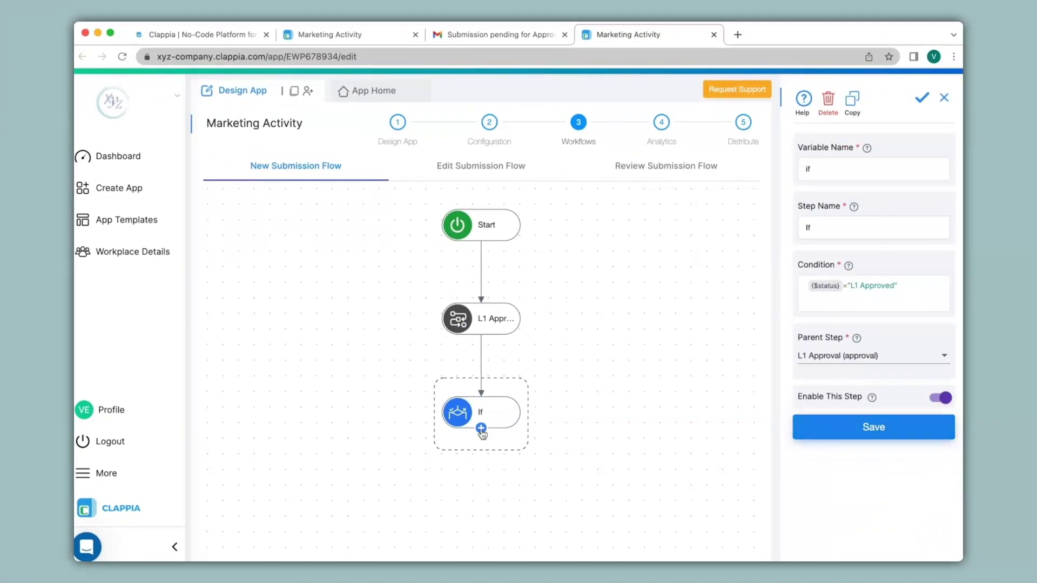
pyautogui.click(482, 429)
pyautogui.scroll(-5, 482, 433)
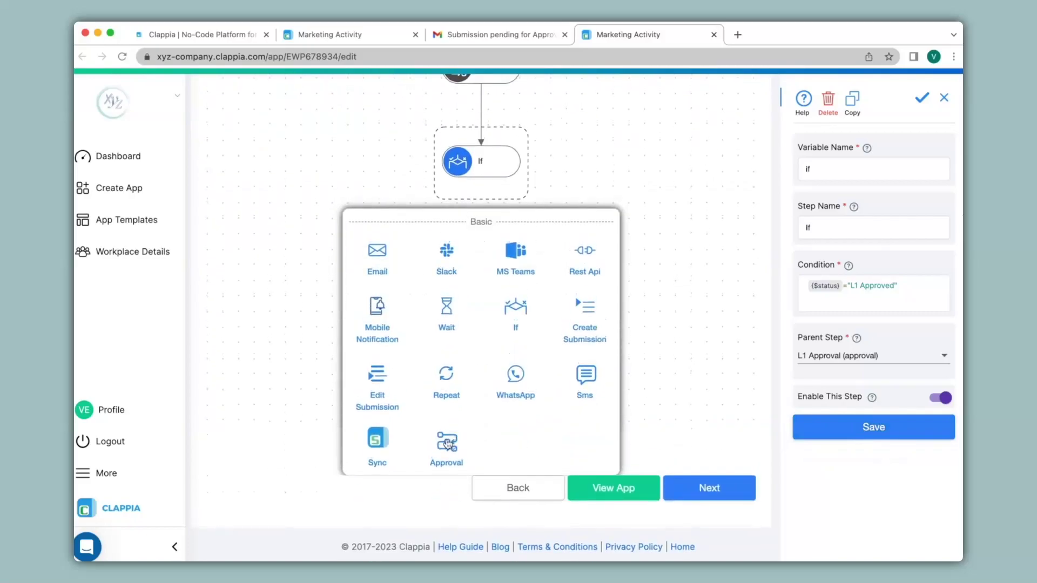
pyautogui.click(455, 441)
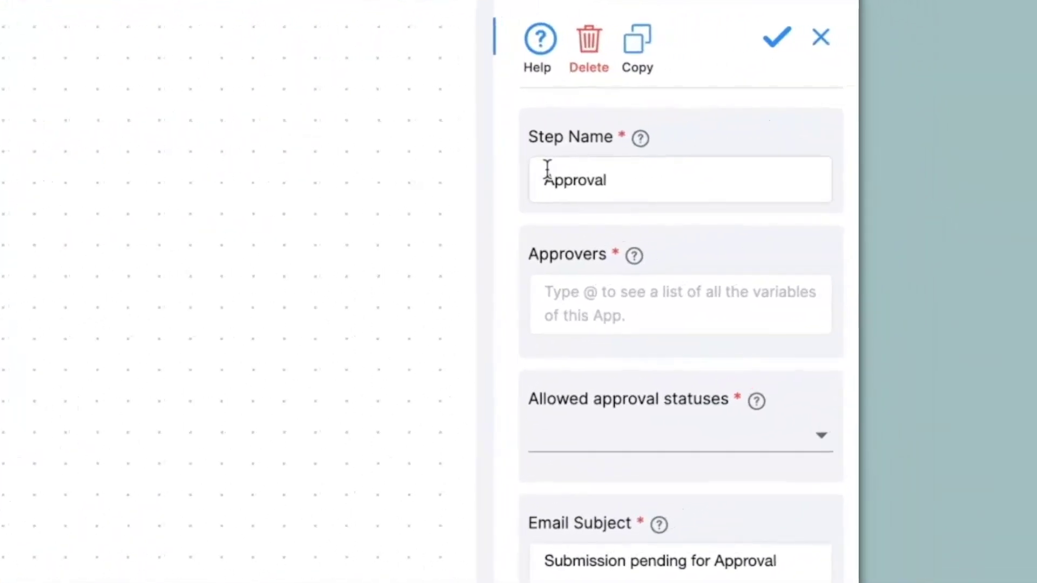
pyautogui.click(547, 171)
pyautogui.write('L2')
# Enter the approver's e-mail and allow the L2 Approved and L2 Rejected statuses
pyautogui.click(614, 294)
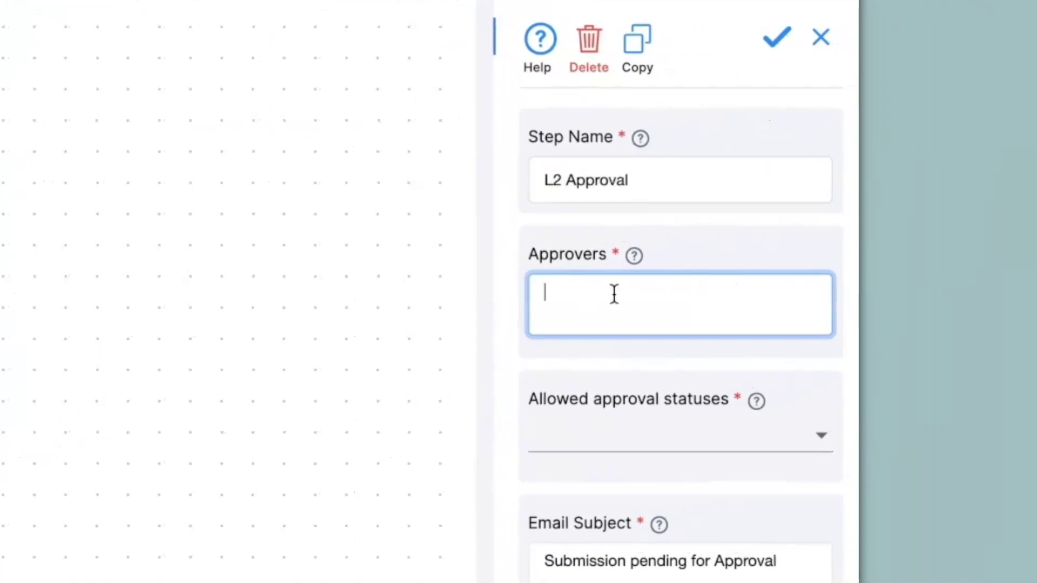
pyautogui.click(614, 295)
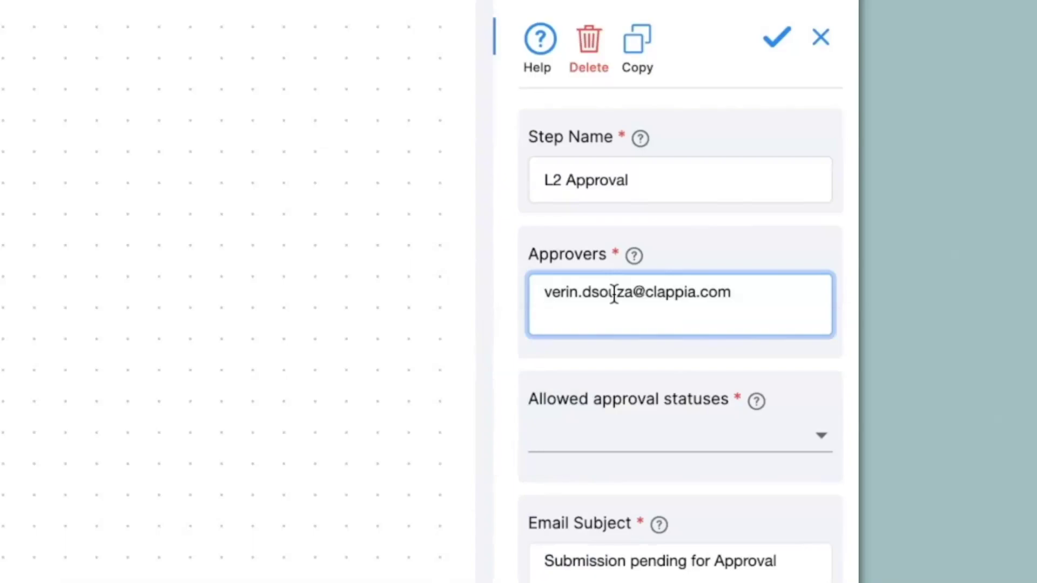
pyautogui.click(622, 451)
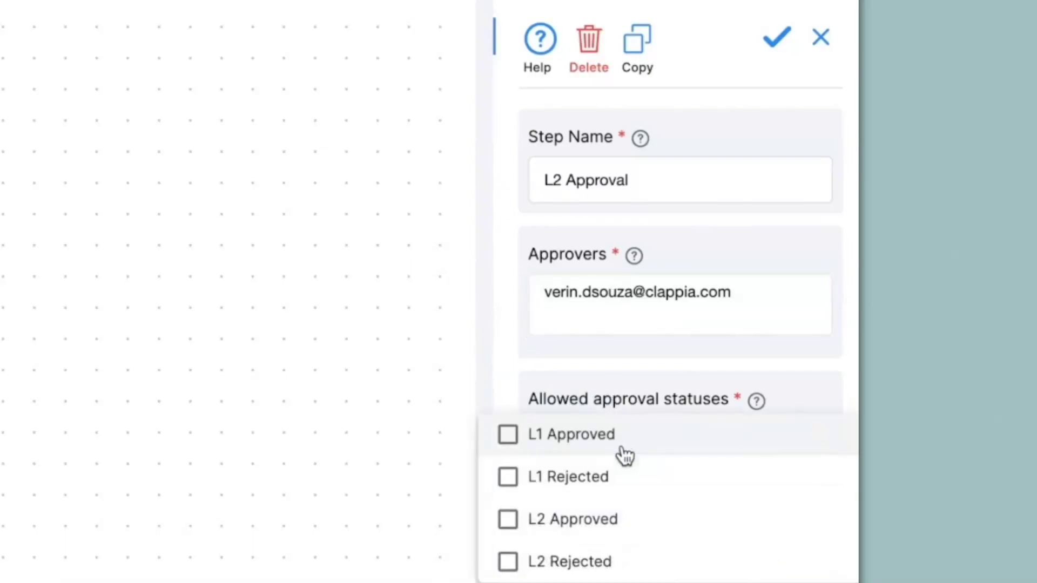
pyautogui.click(513, 521)
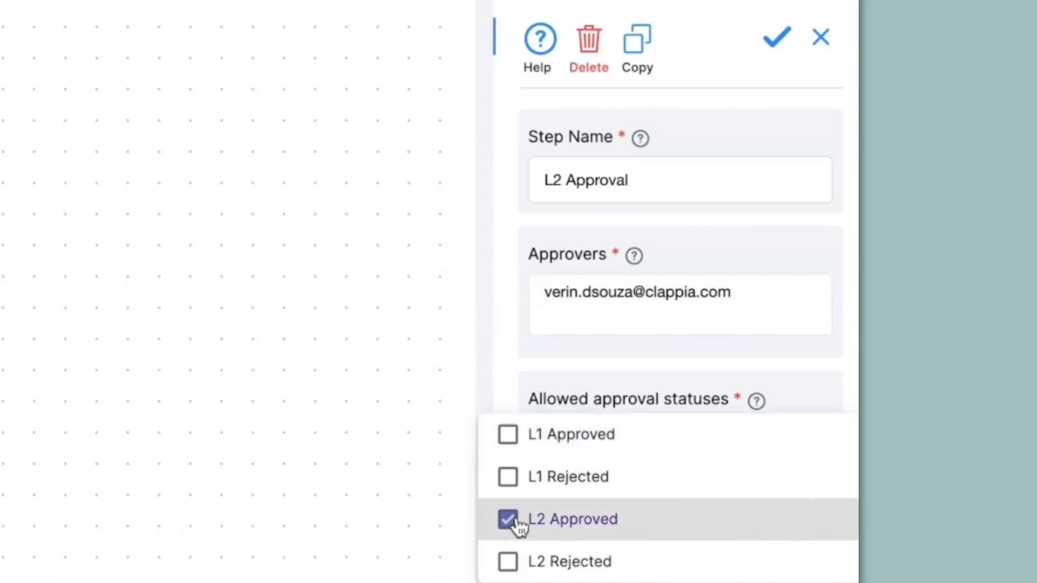
pyautogui.click(507, 565)
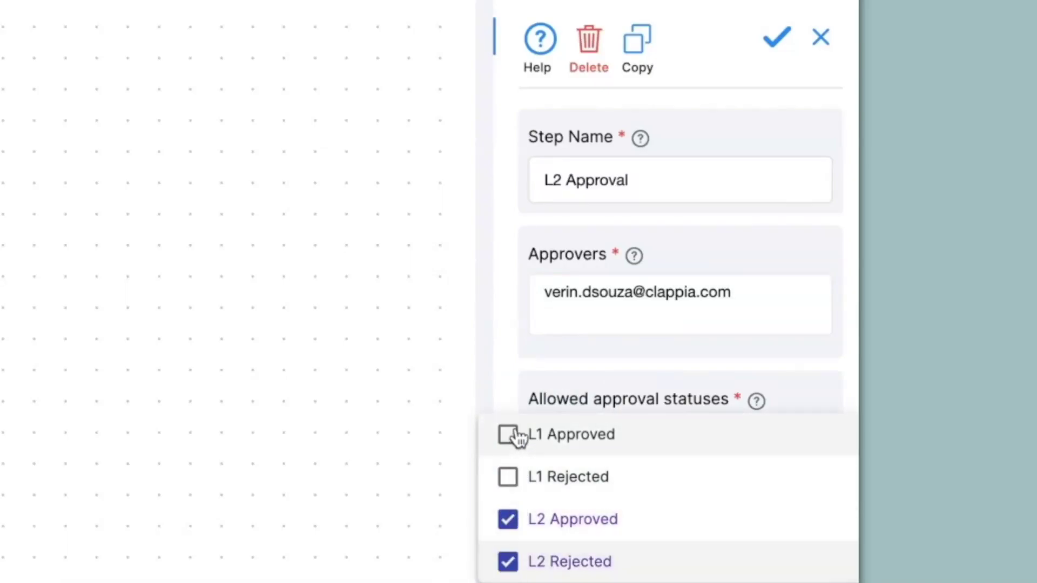
pyautogui.scroll(-1, 521, 464)
pyautogui.scroll(-5, 521, 464)
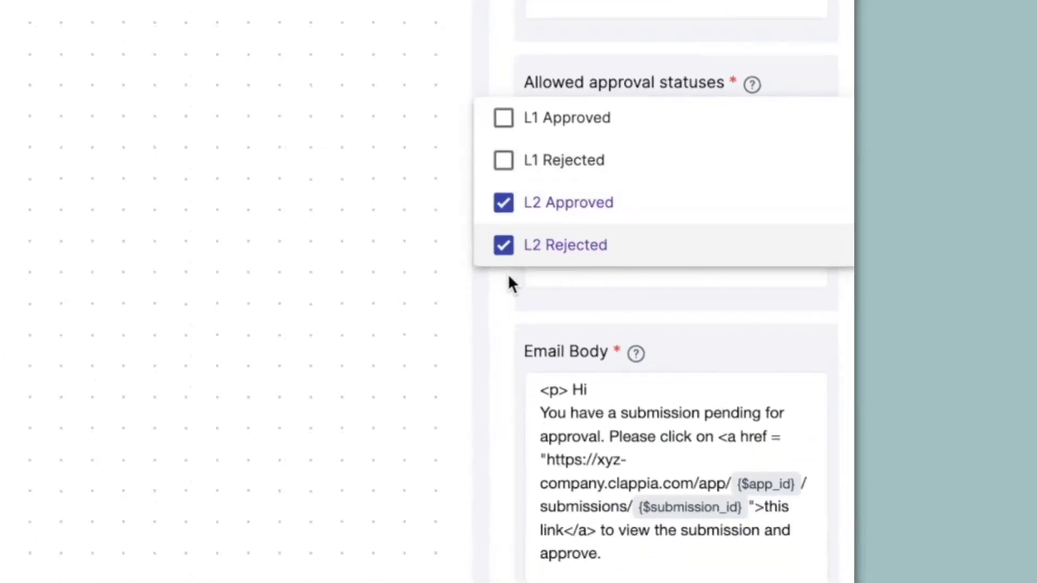
pyautogui.click(510, 283)
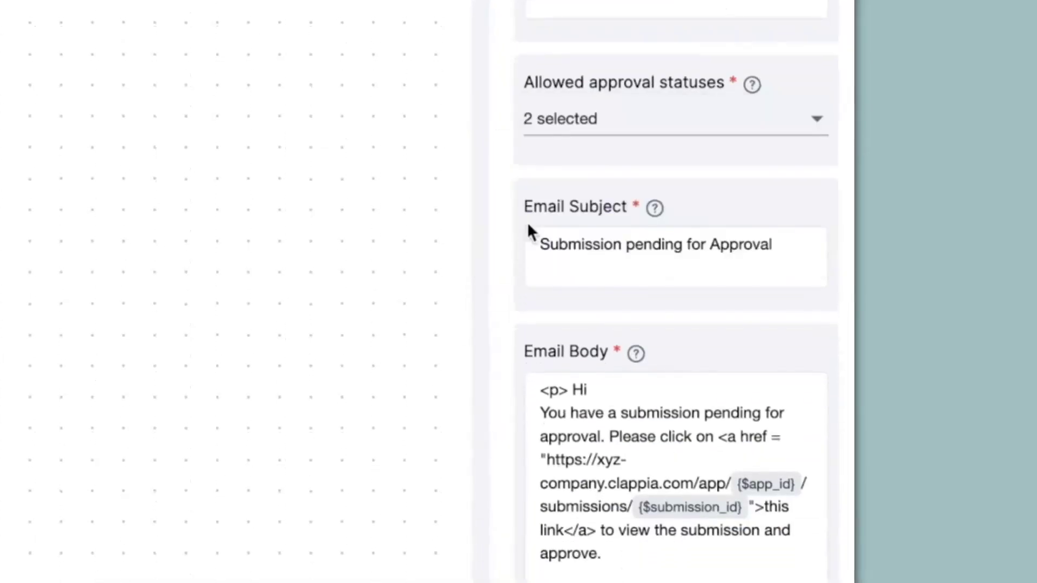
# Change the e-mail subject to "Submission pending for L2 Approval" and save the step
pyautogui.click(709, 247)
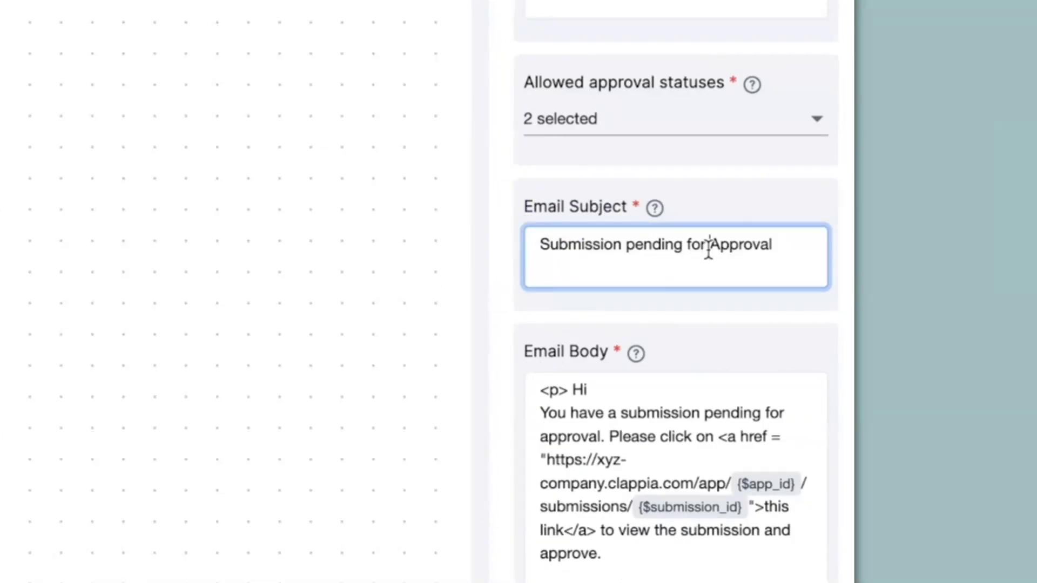
pyautogui.write('L2')
pyautogui.click(885, 543)
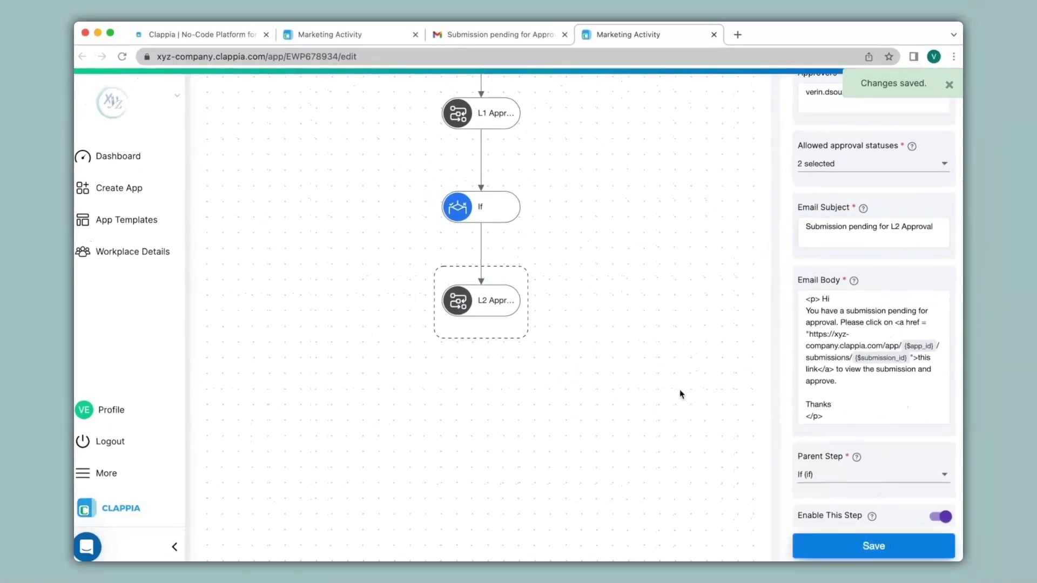
pyautogui.scroll(4, 680, 392)
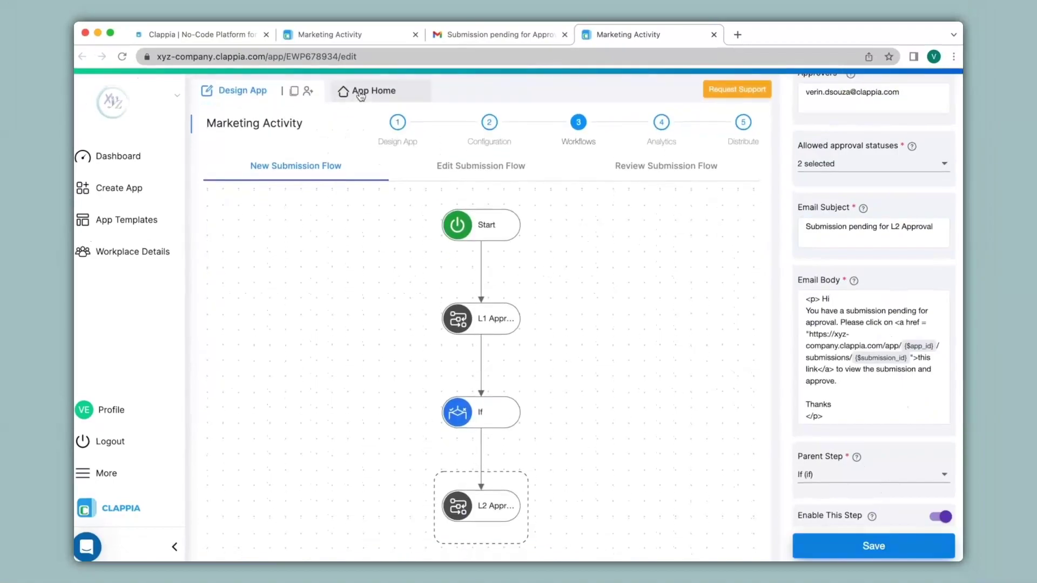
# Submit a test Marketing Activity entry with details "Activity 1"
pyautogui.click(361, 97)
pyautogui.click(386, 346)
pyautogui.write('Activity')
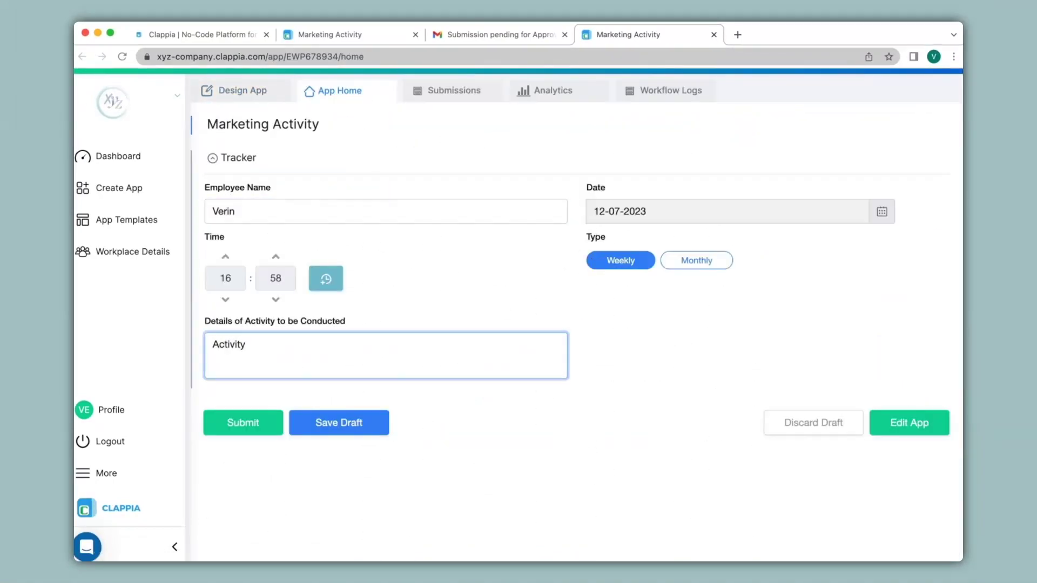
pyautogui.write(' 1')
pyautogui.click(243, 422)
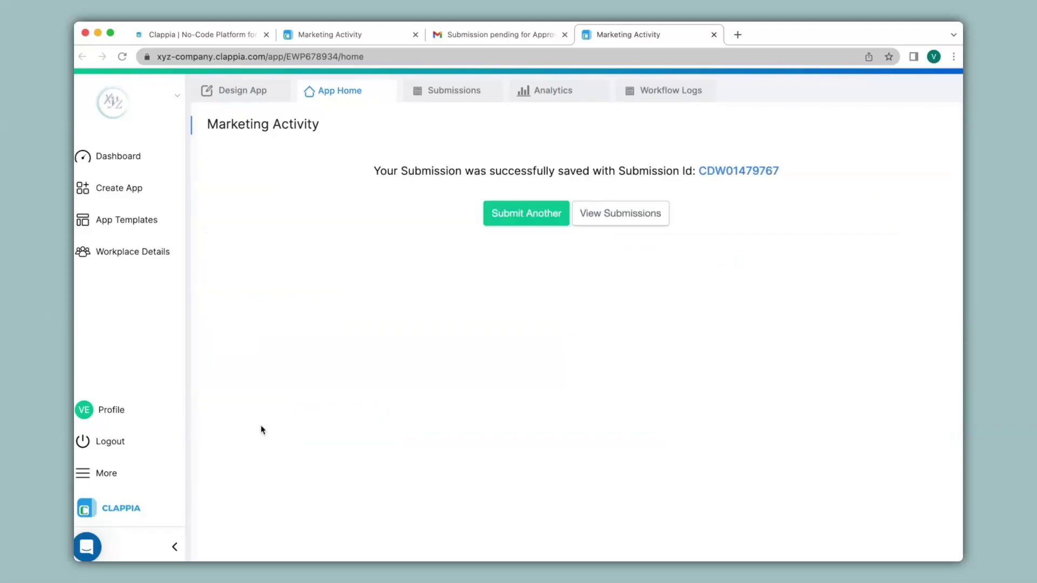
# View the new entry in Submissions, then go to the Gmail inbox
pyautogui.click(443, 96)
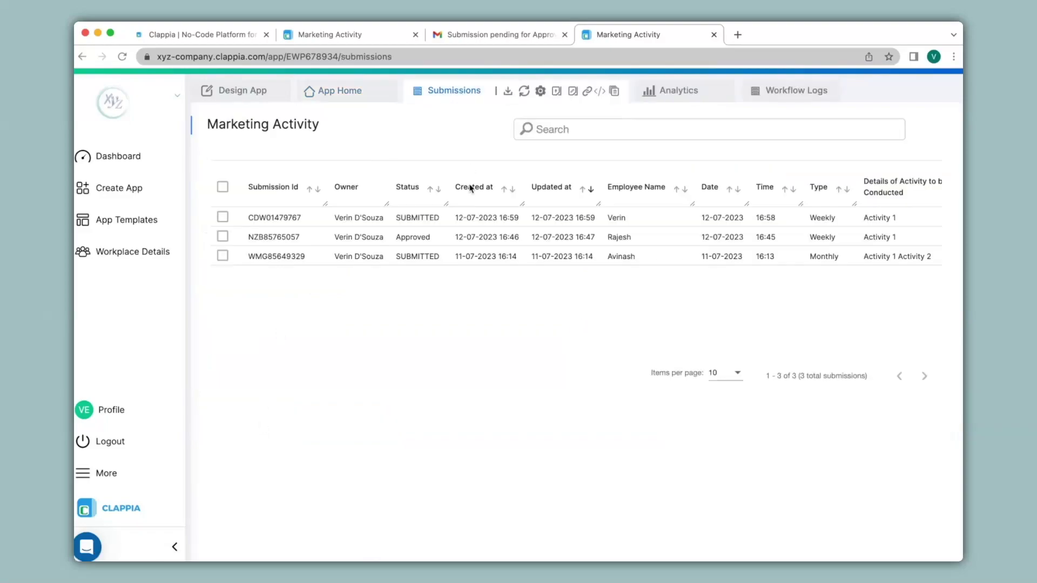
pyautogui.click(463, 223)
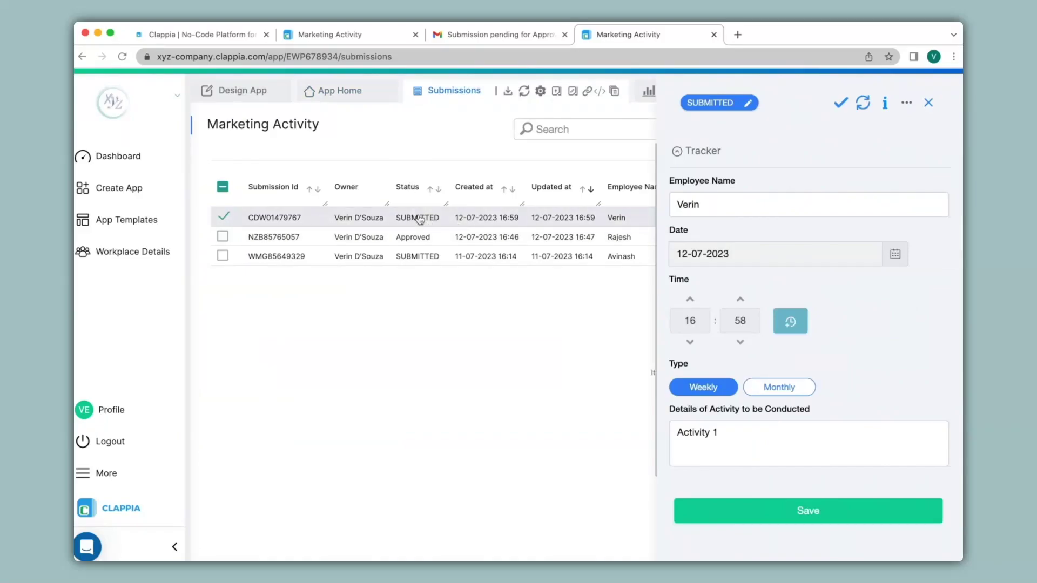
pyautogui.click(491, 35)
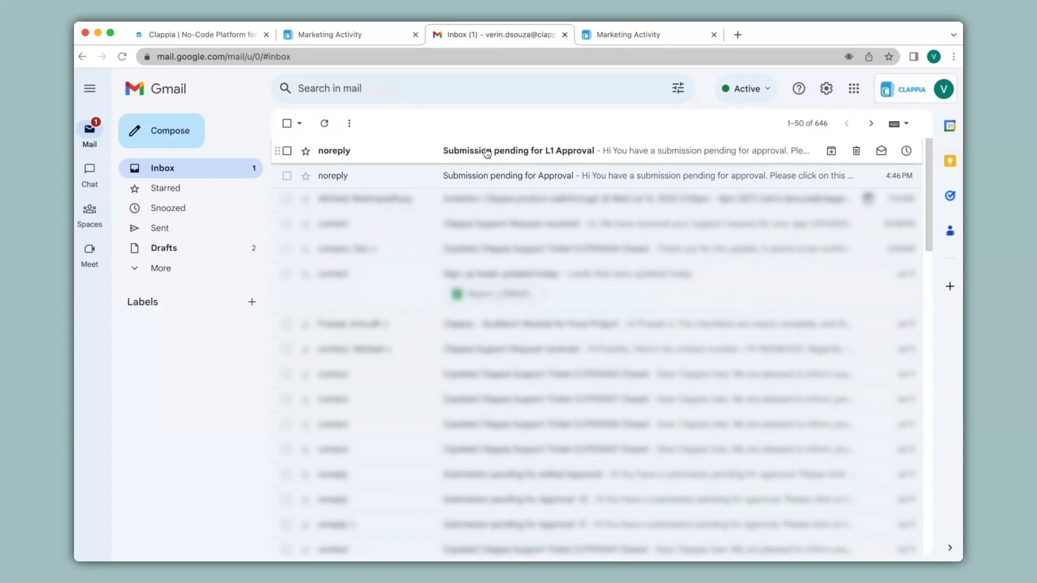
# Open the "Submission pending for L1 Approval" email and follow its link to the submission
pyautogui.click(544, 157)
pyautogui.click(560, 232)
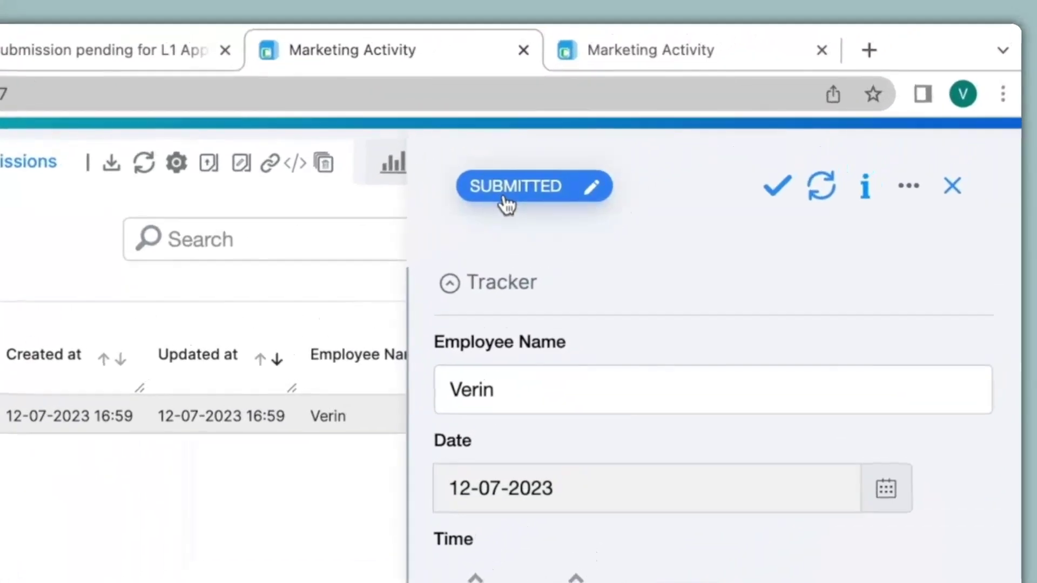
# Update the submission to L1 Approved, then follow the L2 Approval email's link to it
pyautogui.click(505, 201)
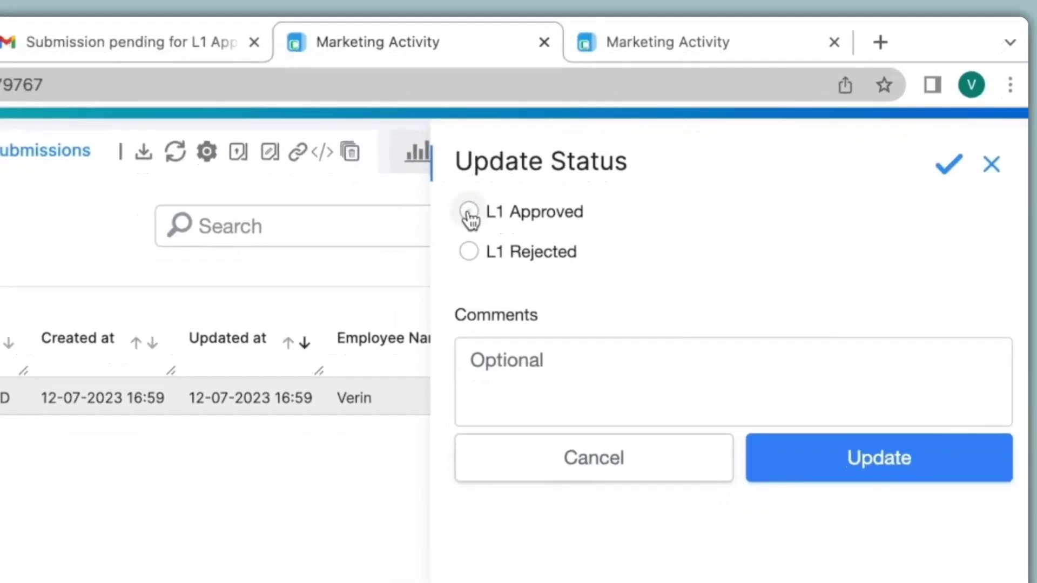
pyautogui.click(469, 212)
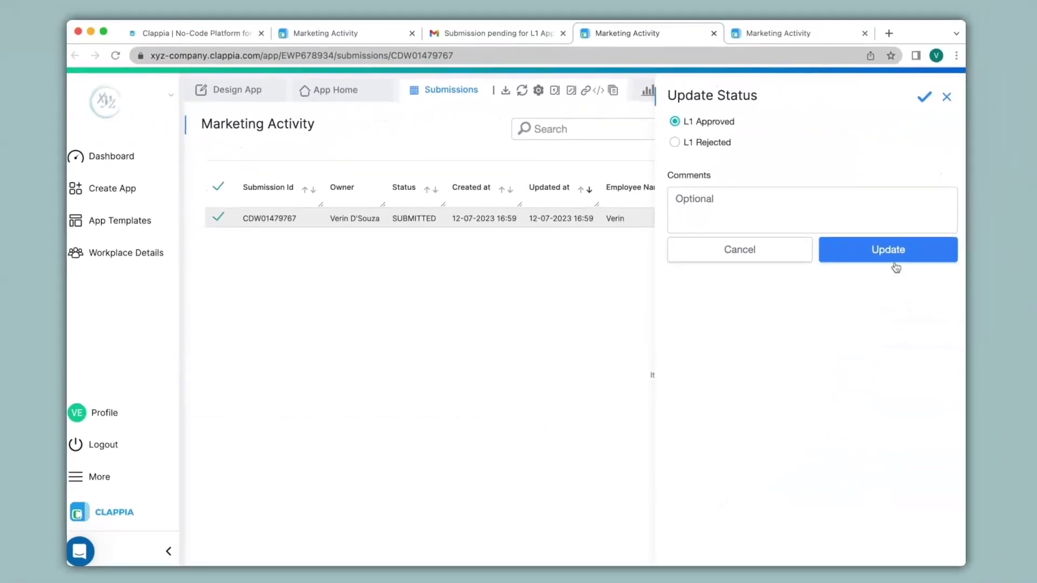
pyautogui.click(885, 474)
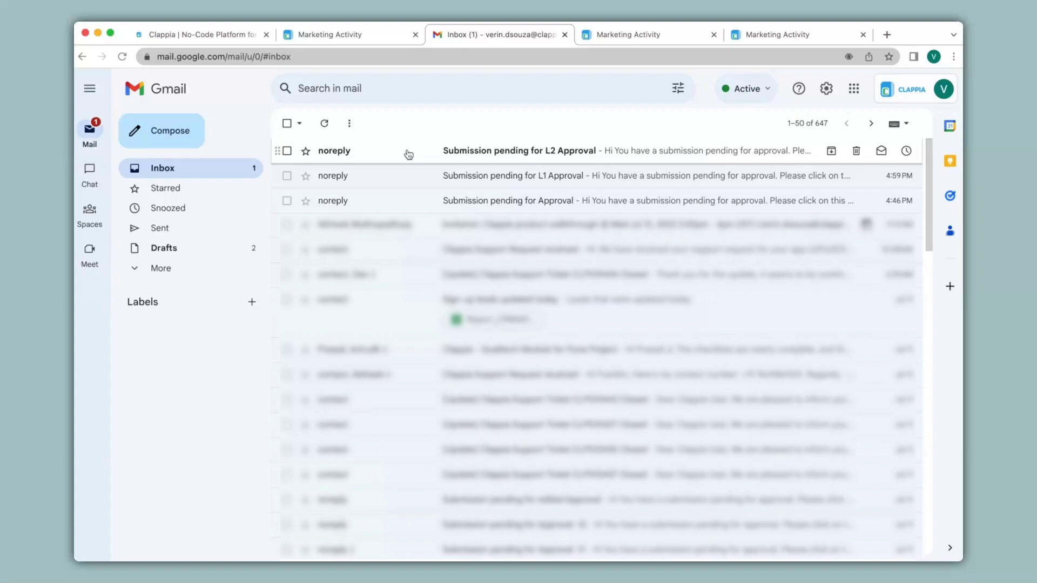
pyautogui.click(542, 163)
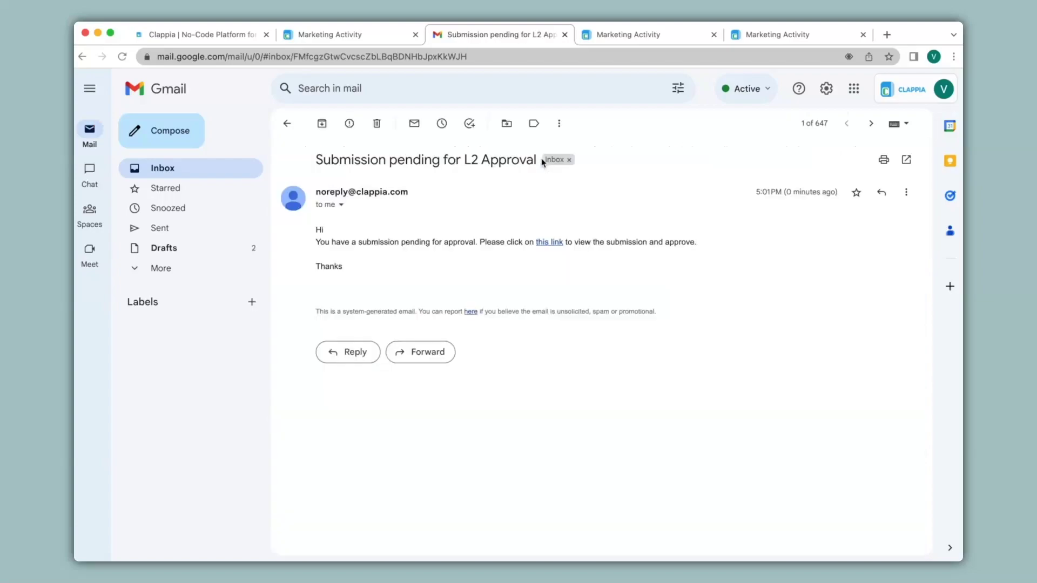
pyautogui.click(559, 245)
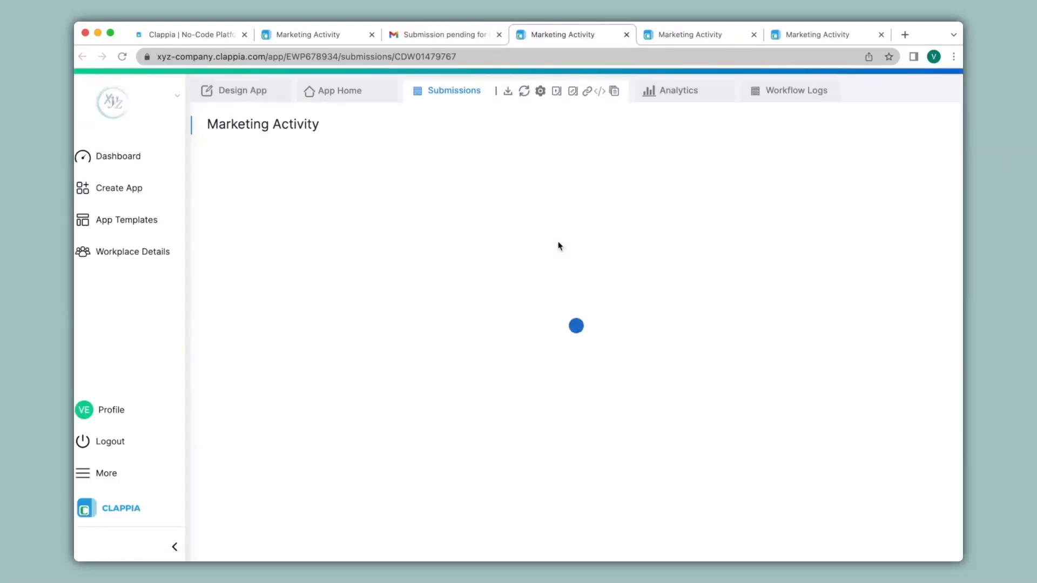
# Update the submission status to L2 Approved and return to the Design App editor
pyautogui.click(693, 103)
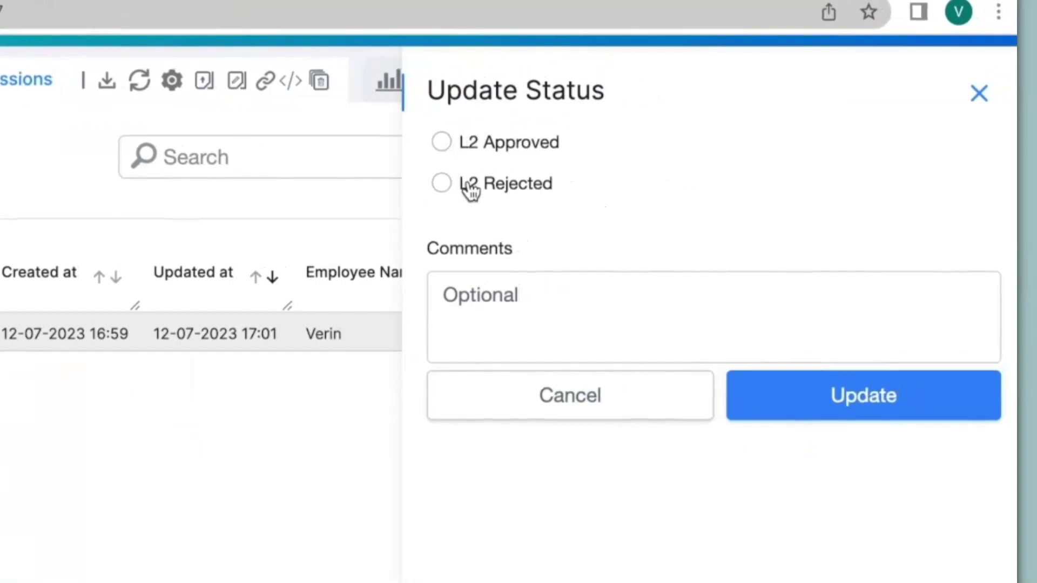
pyautogui.click(445, 146)
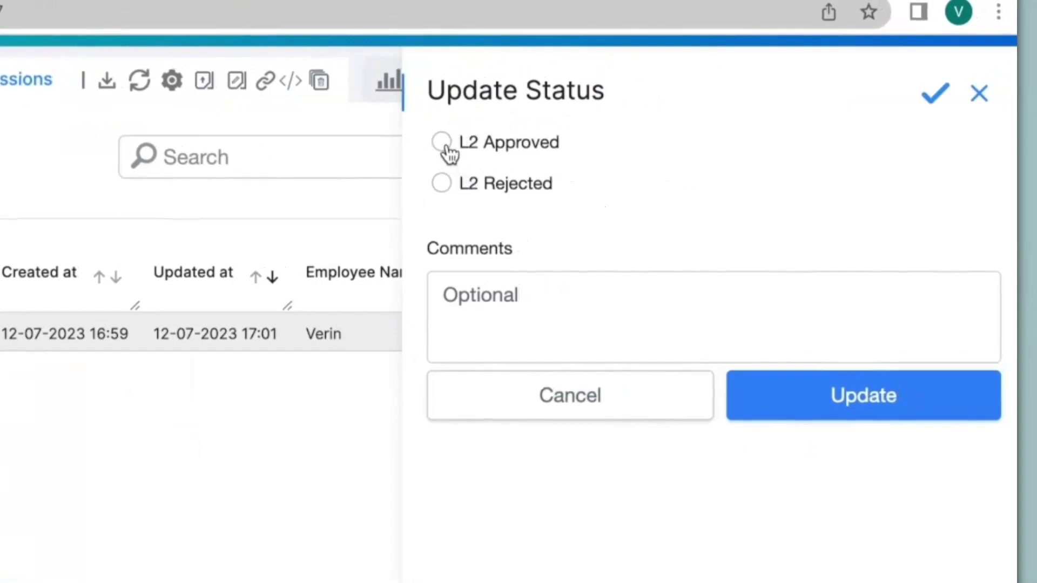
pyautogui.click(884, 394)
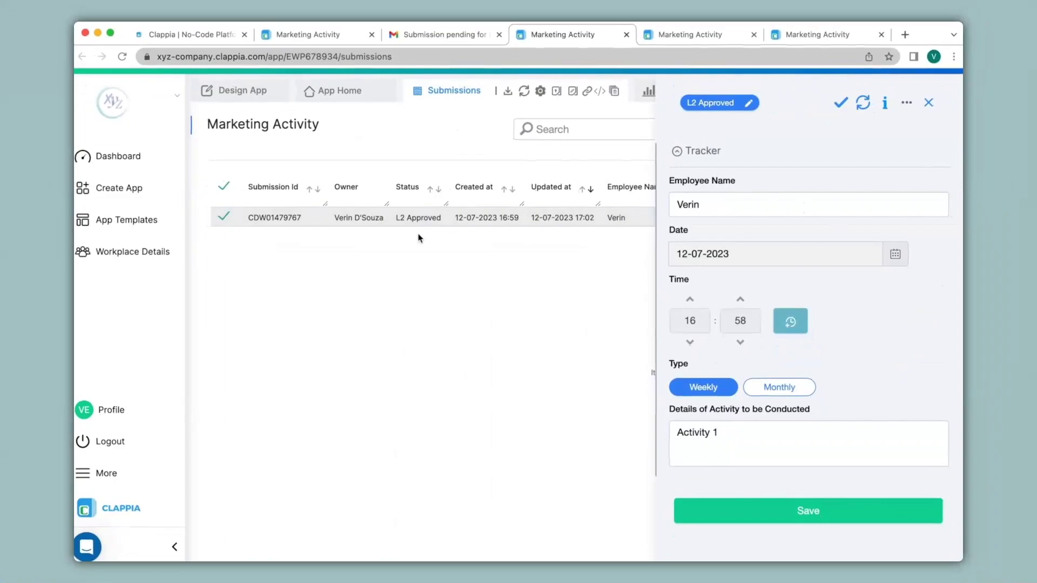
pyautogui.click(244, 92)
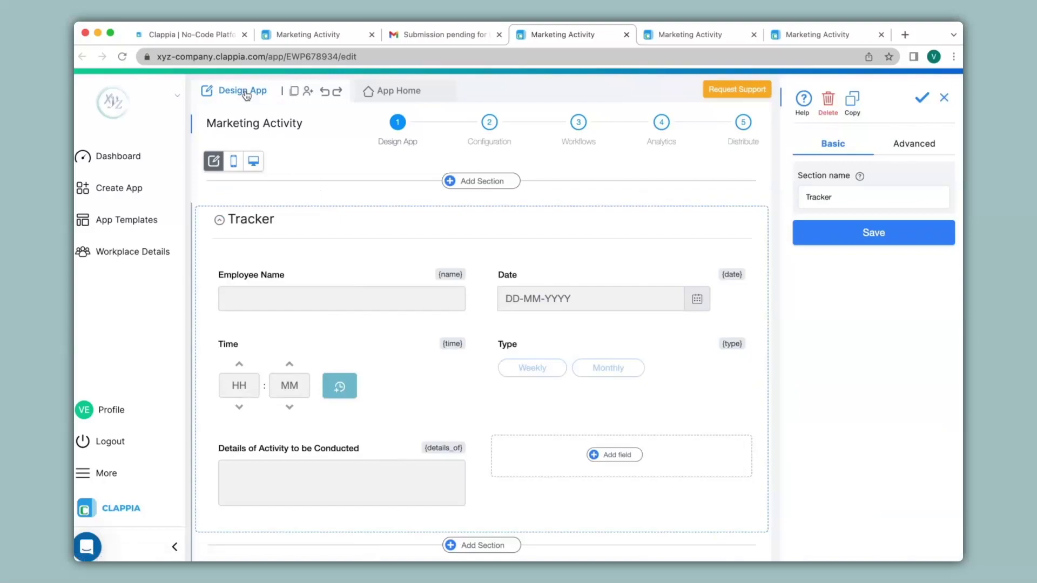